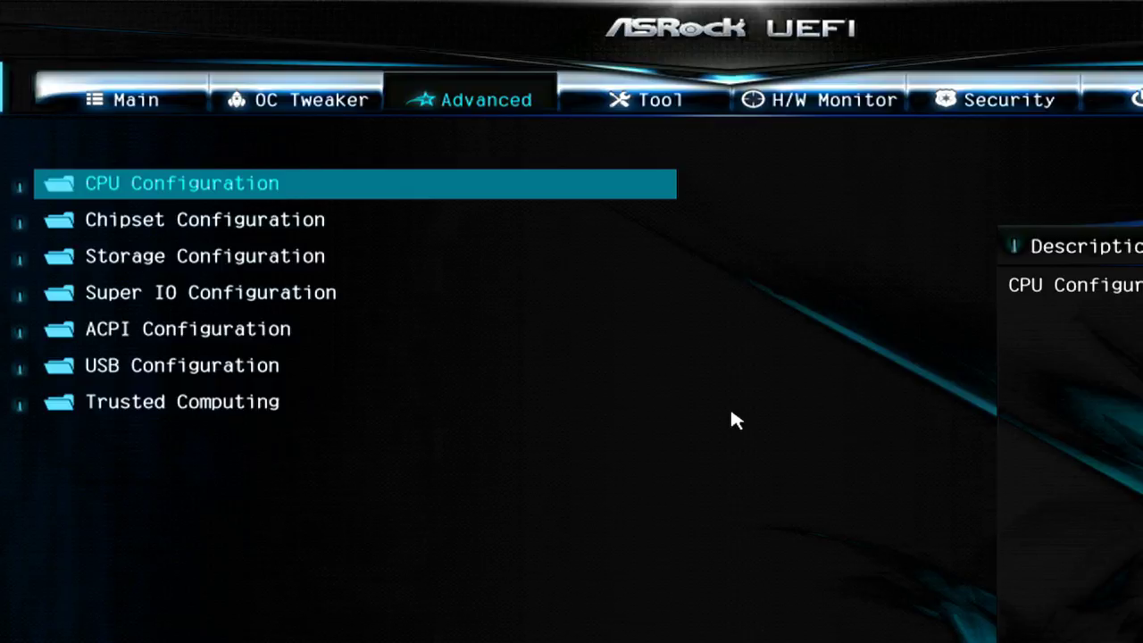
Step: Review the CPU Configuration settings, including active cores, C-state support, CFG Lock, thermal throttling and virtualization
key("Return")
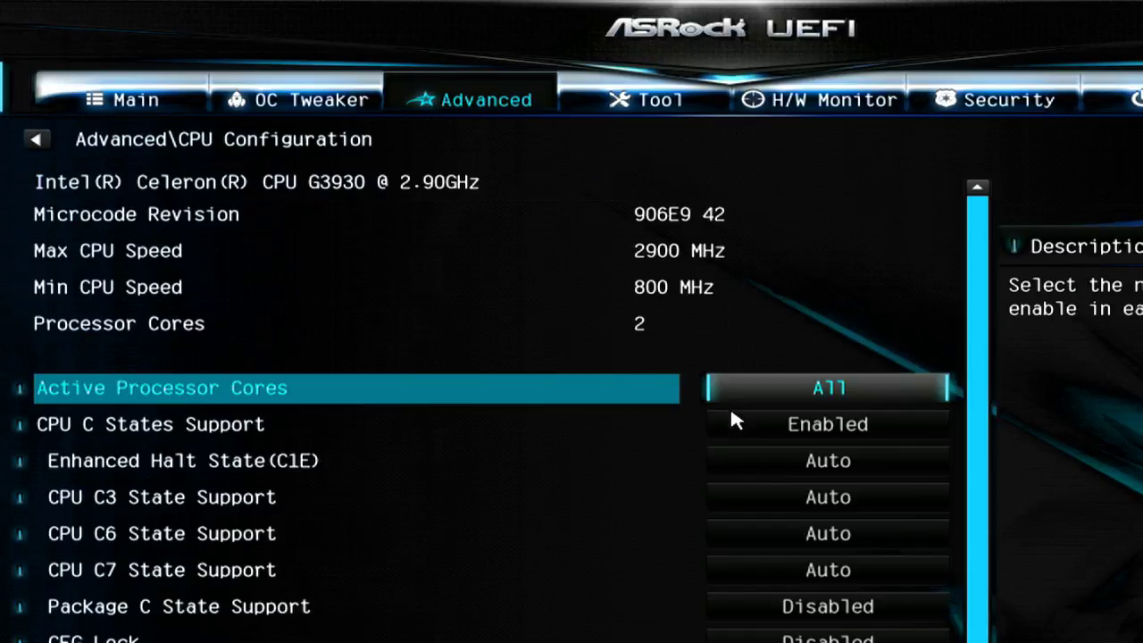
key("Down")
key("Down")
key("Down")
key("Down")
key("Down")
key("Down")
key("Down")
key("Down")
key("Down")
key("Down")
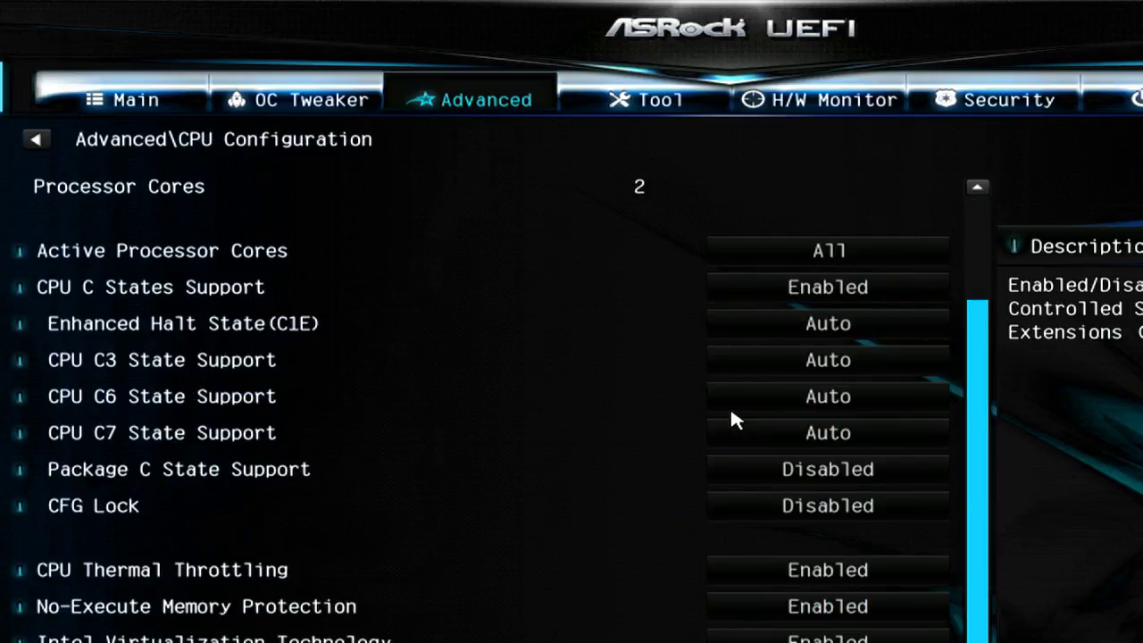
key("Escape")
Step: Set the Primary Graphics Adapter to Onboard in the Chipset Configuration
key("Down")
key("Return")
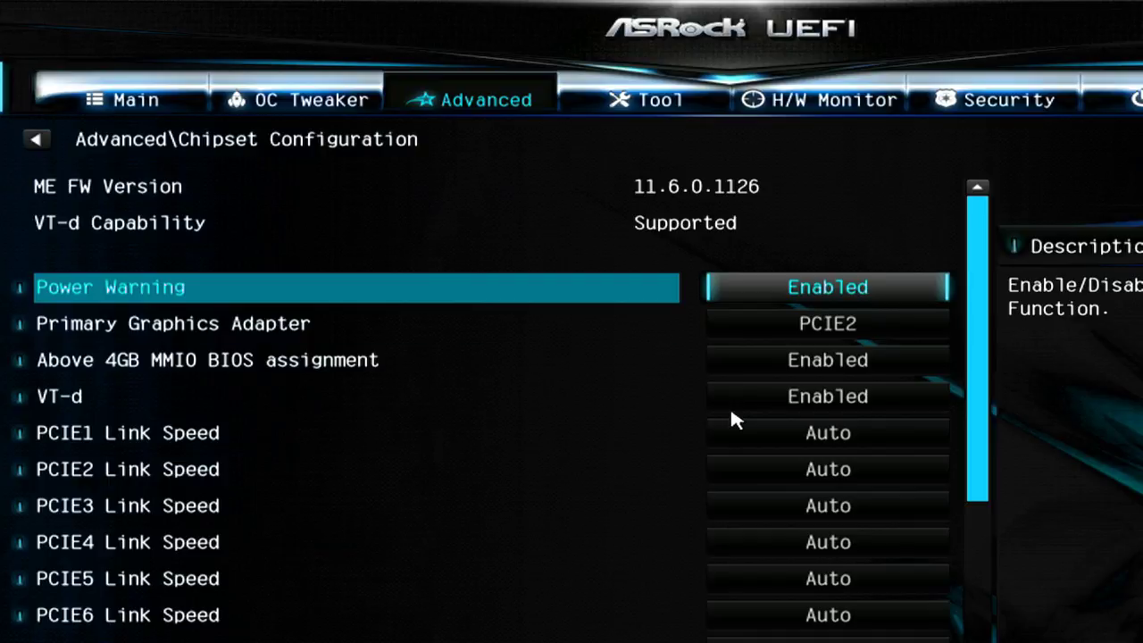
key("Down")
key("Return")
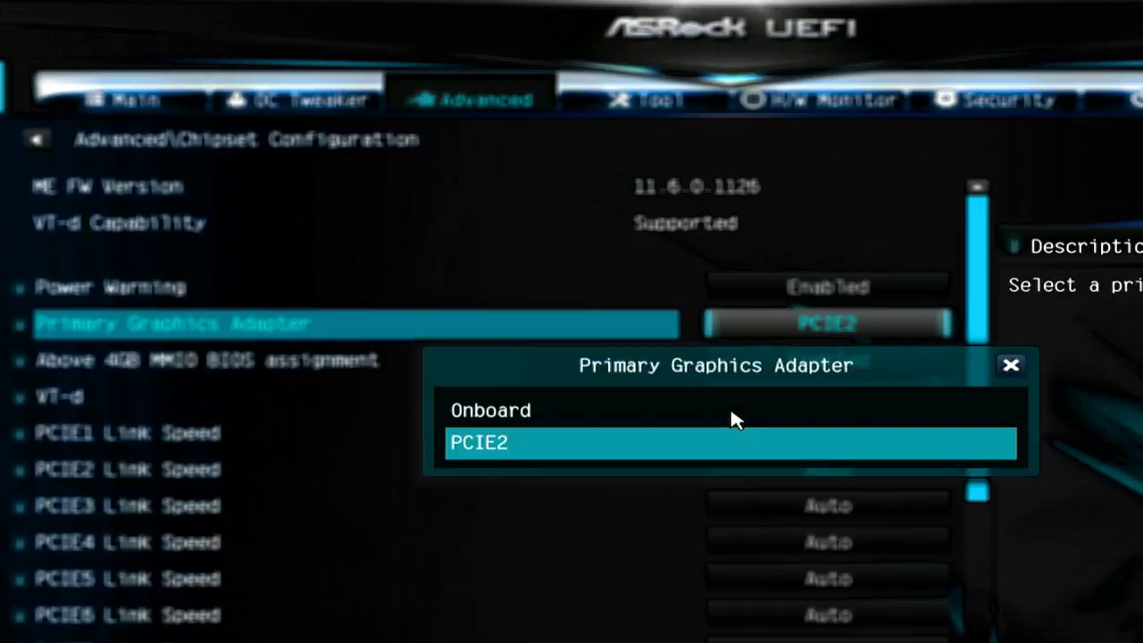
key("Up")
key("Return")
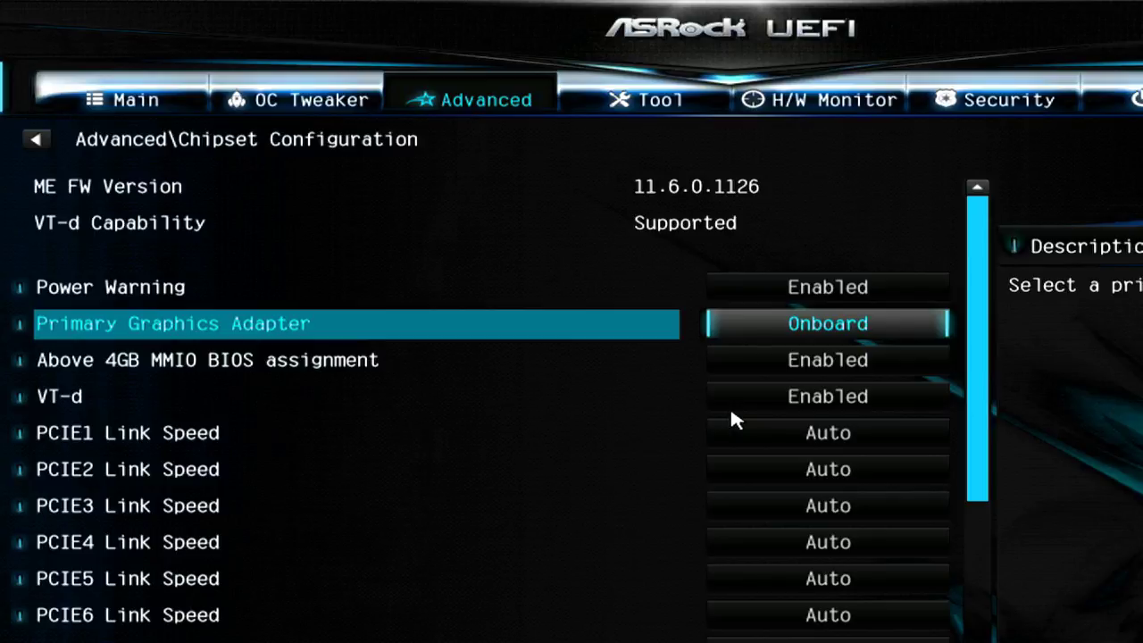
Step: Set Power Warning to Disabled in the Chipset Configuration
key("Up")
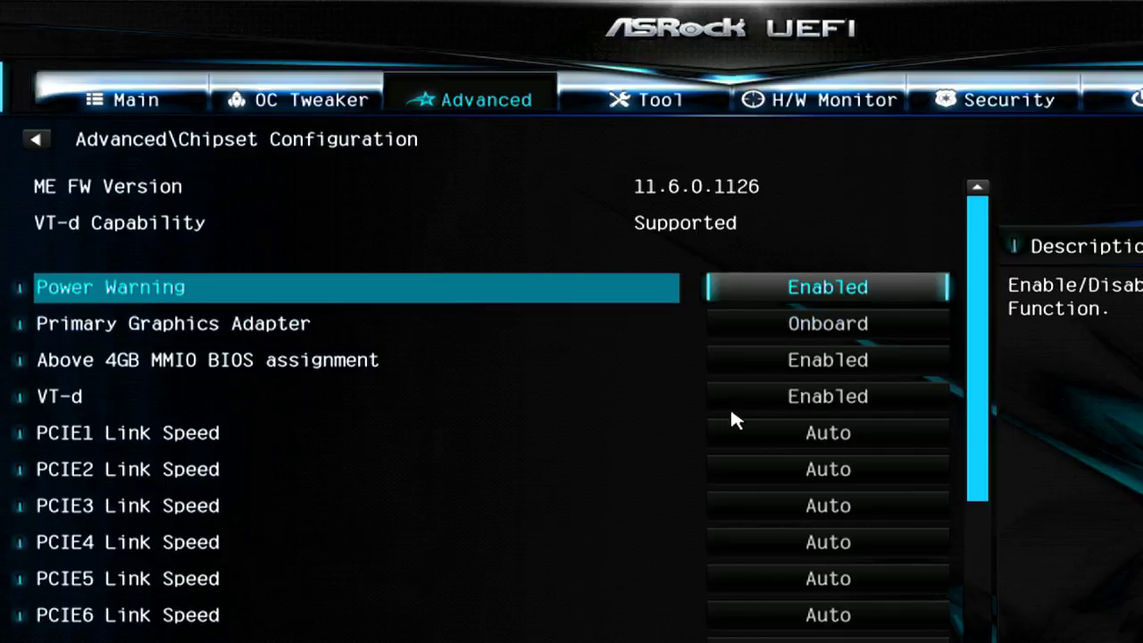
key("Return")
key("Up")
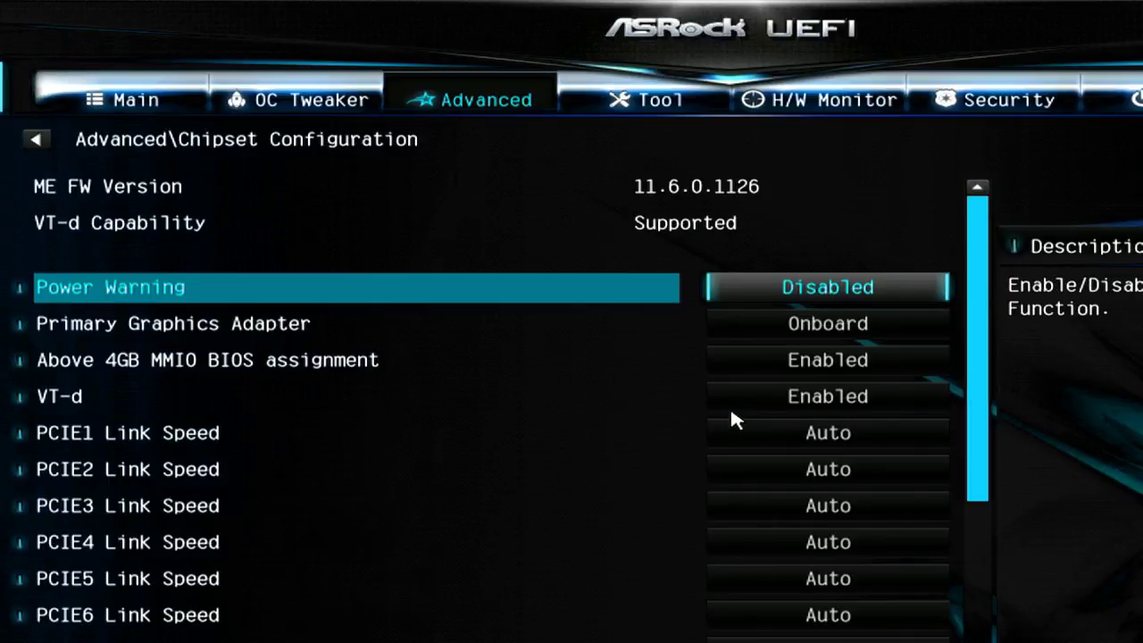
Step: Check the Above 4GB MMIO BIOS assignment and VT-d settings, and view the available PCIE1 Link Speed options
key("Down")
key("Down")
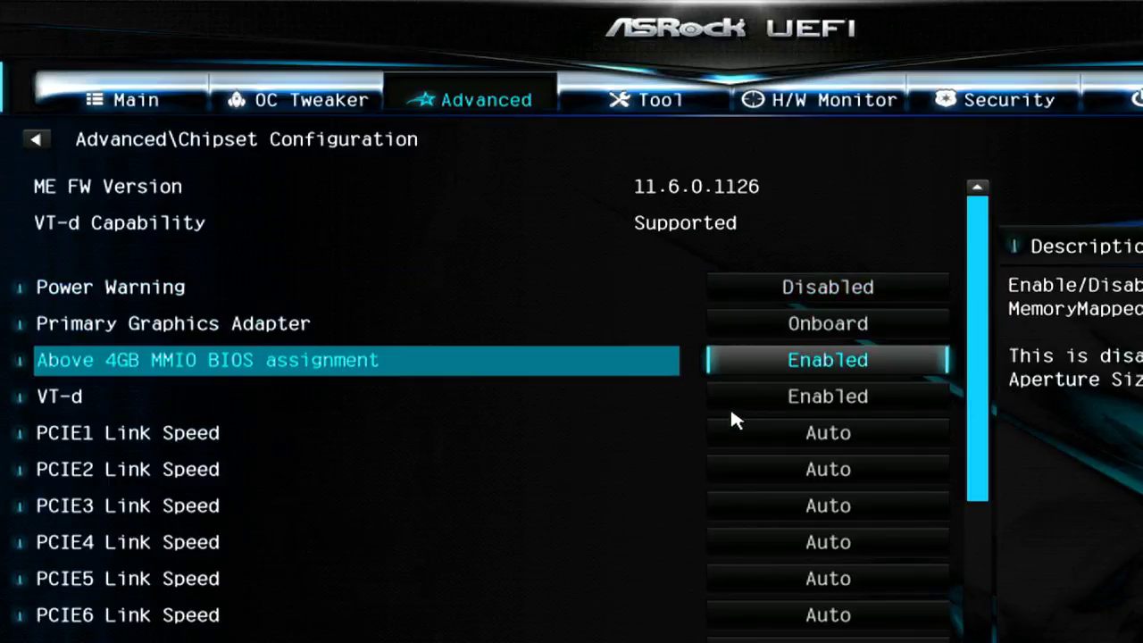
key("Down")
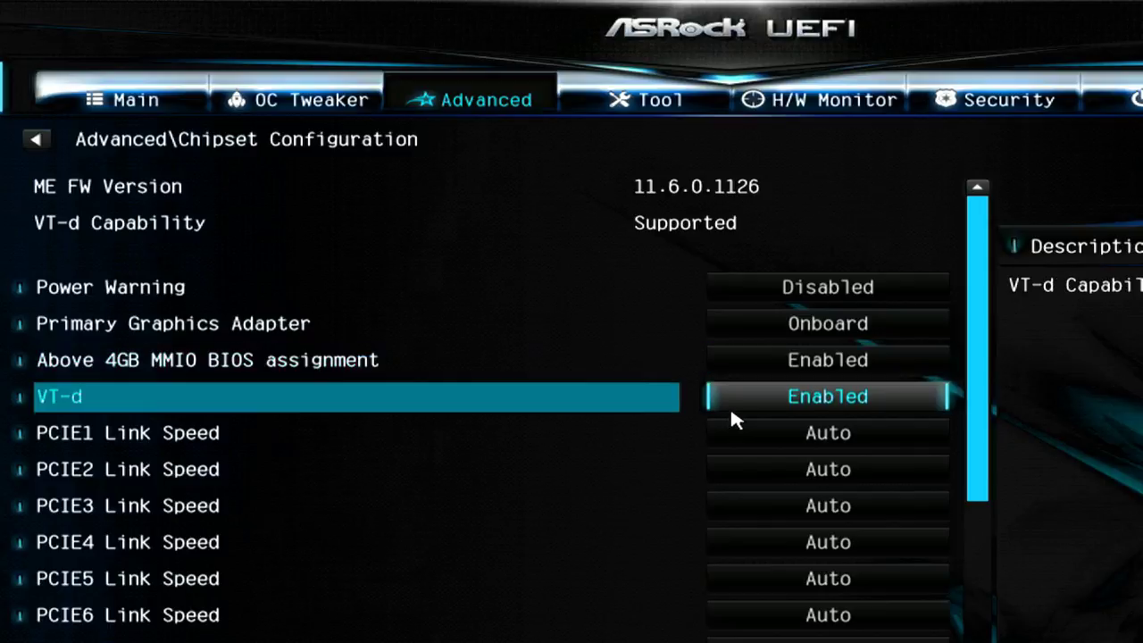
key("Down")
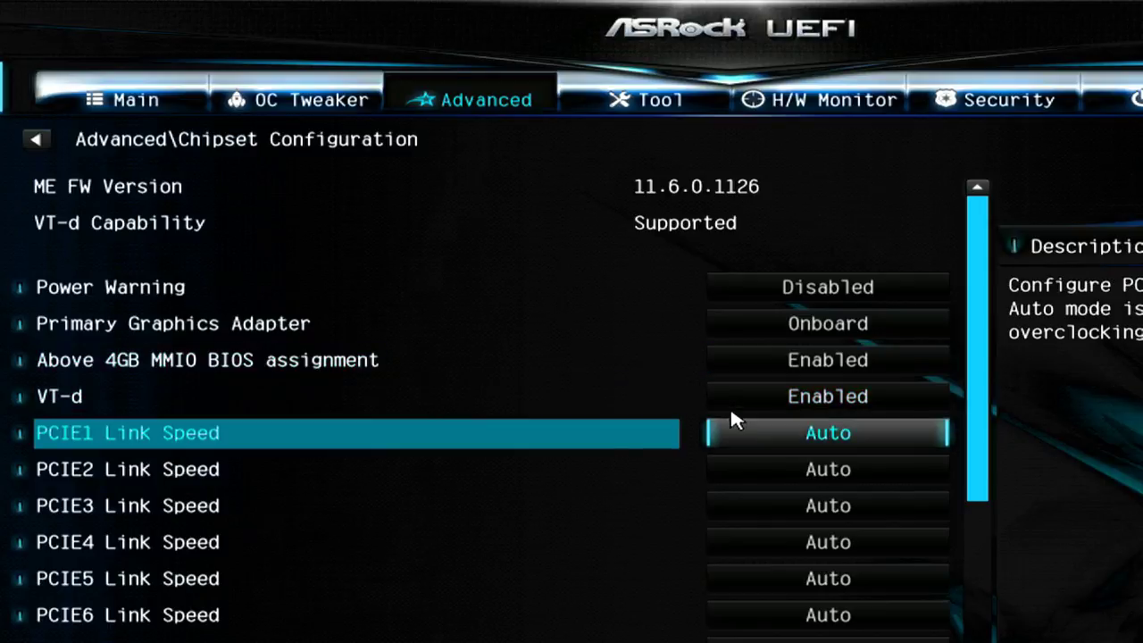
key("Return")
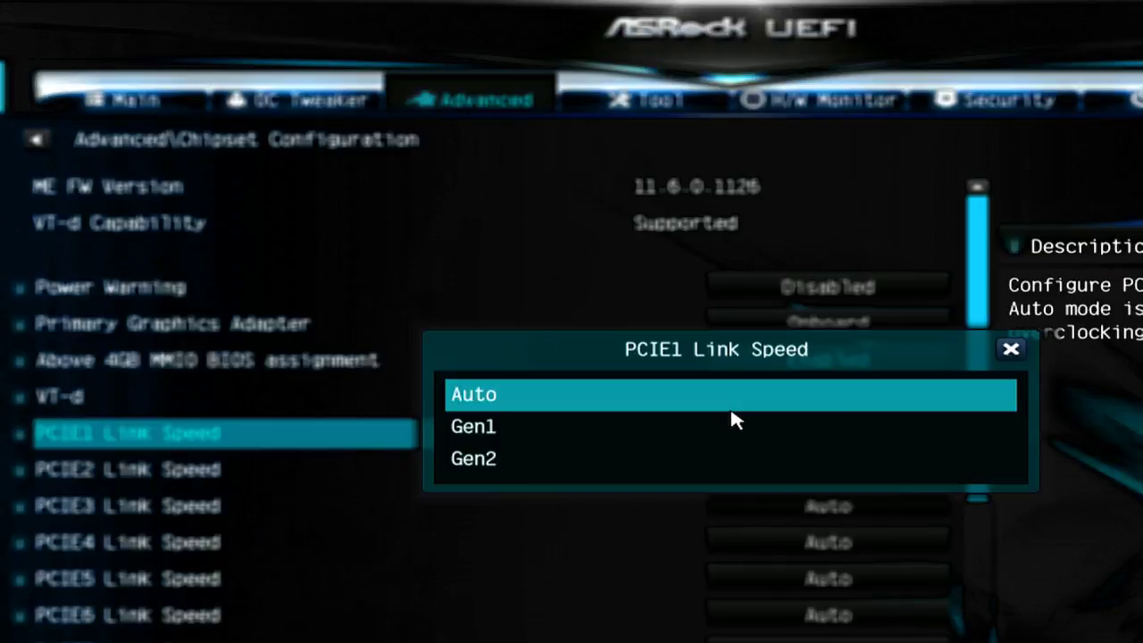
key("Down")
key("Down")
key("Escape")
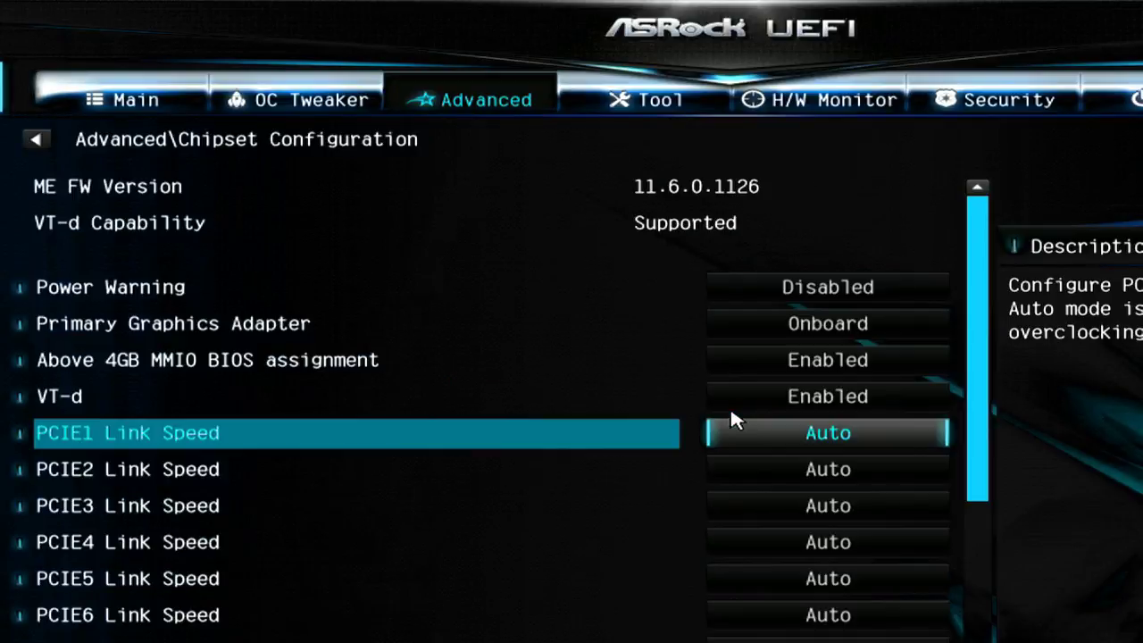
Step: Examine the remaining chipset settings, including ASPM support, IOAPIC entries, Share Memory, IGPU Multi-Monitor, Onboard LAN and power-failure behavior
key("Down")
key("Down")
key("Down")
key("Down")
key("Down")
key("Down")
key("Down")
key("Down")
key("Down")
key("Down")
key("Down")
key("Down")
key("Down")
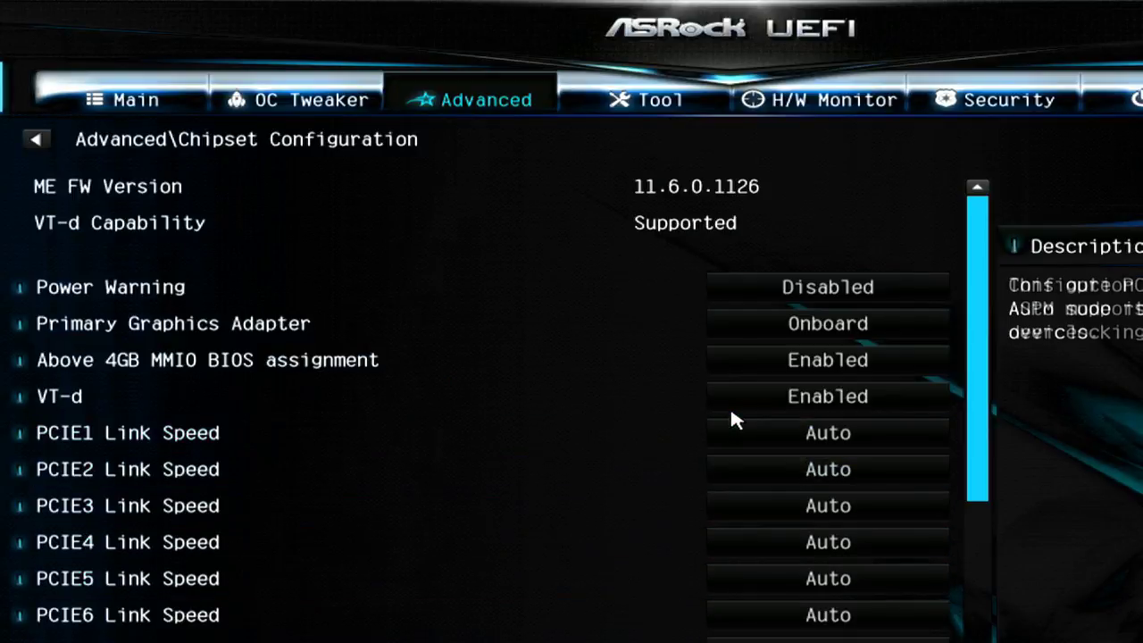
key("Up")
key("Up")
key("Up")
key("Up")
key("Up")
key("Up")
key("Up")
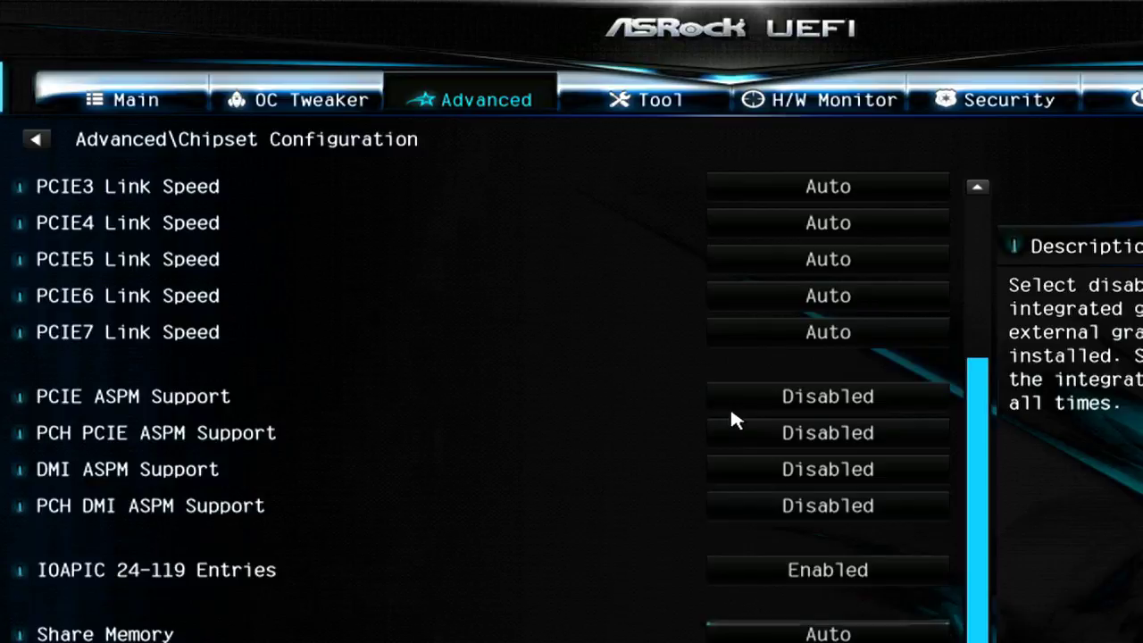
key("Down")
key("Down")
key("Down")
key("Down")
key("Down")
key("Down")
key("Down")
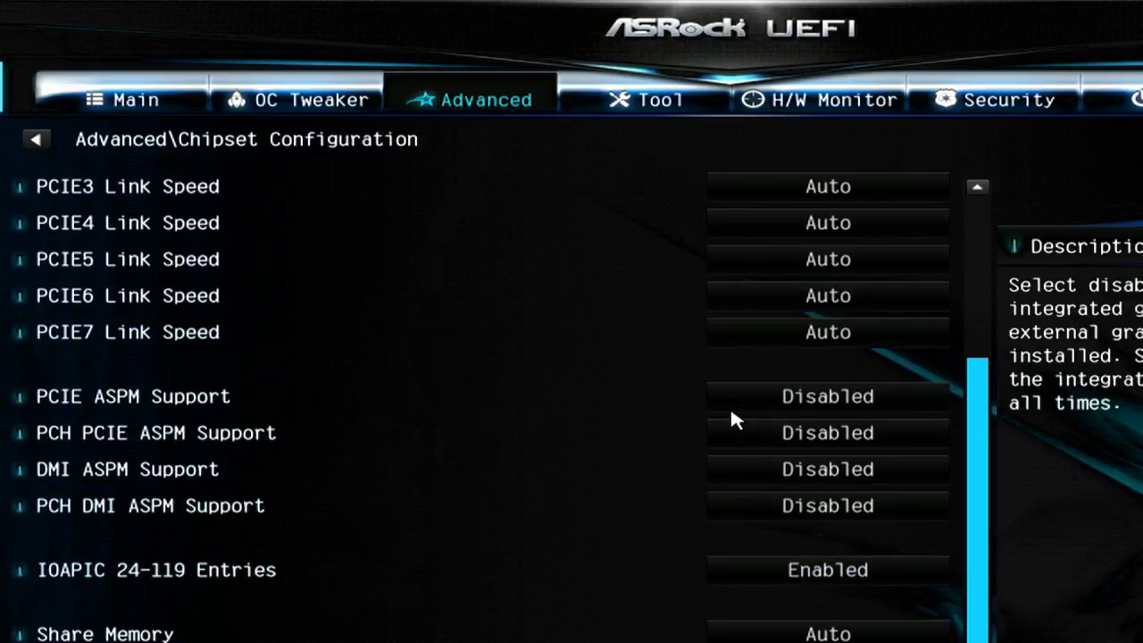
key("Down")
key("Down")
key("Down")
key("Down")
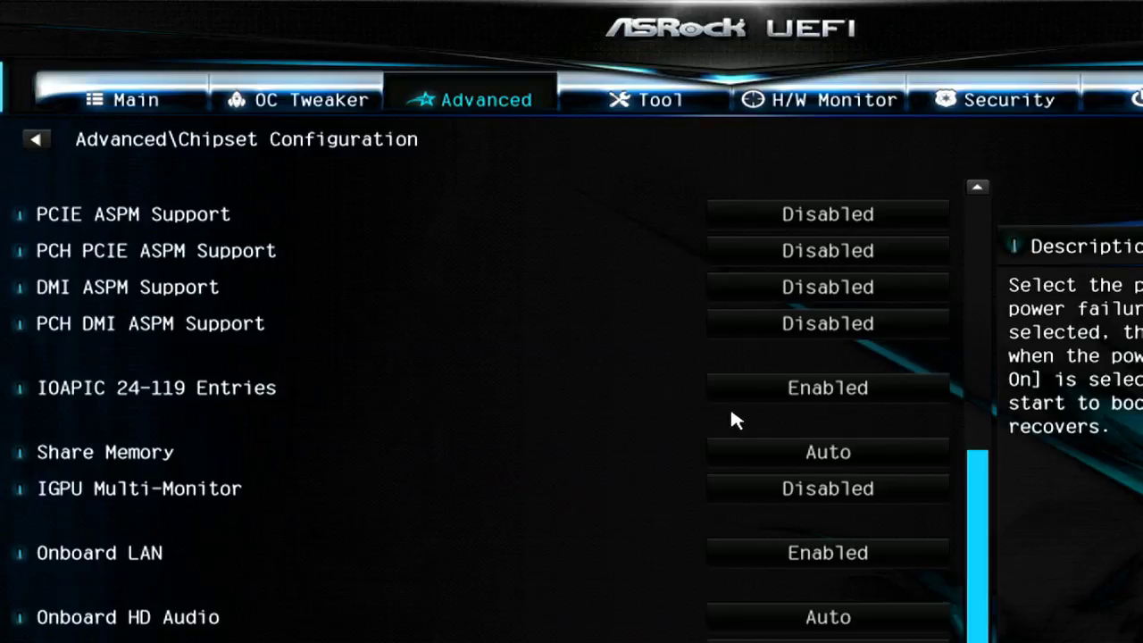
Step: Set Onboard HD Audio to Disabled and leave the Chipset Configuration
key("Up")
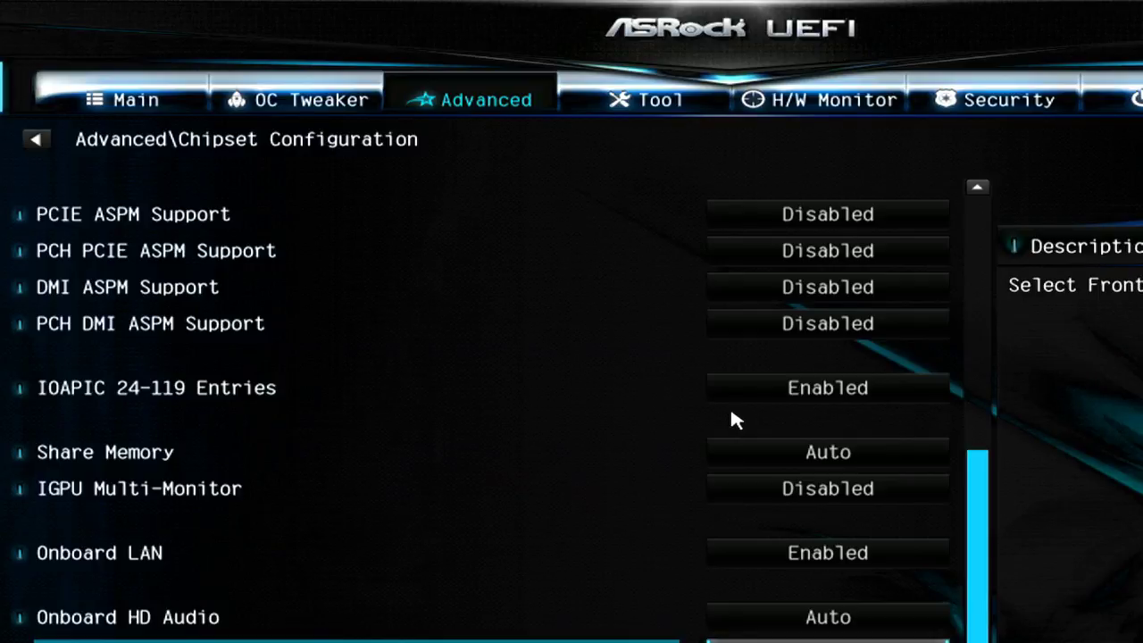
key("Up")
key("Return")
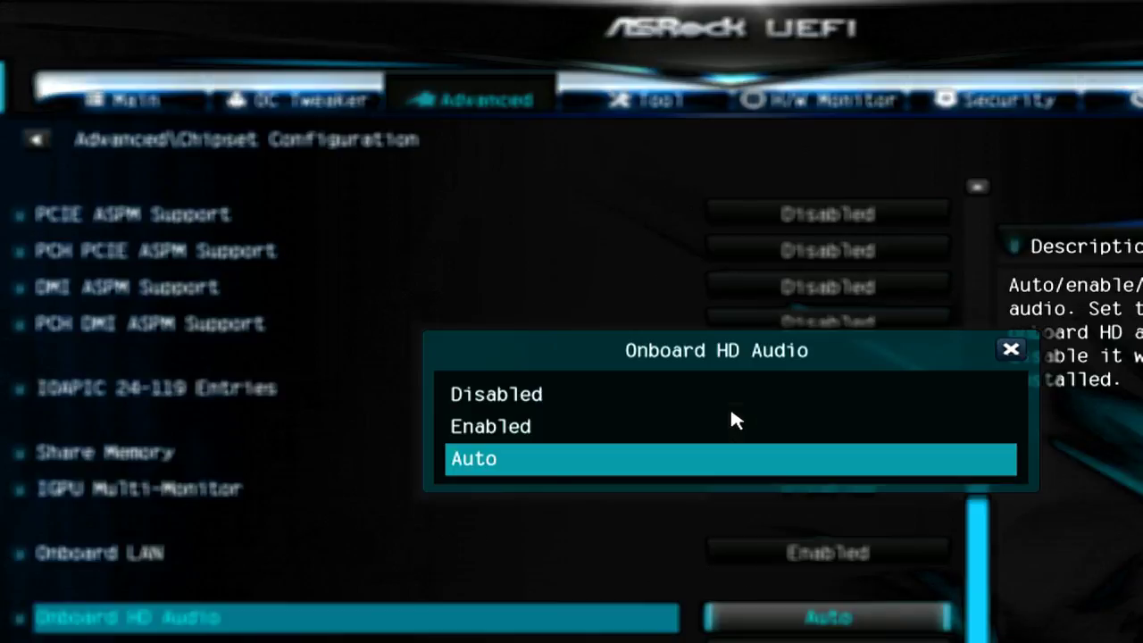
key("Up")
key("Up")
key("Return")
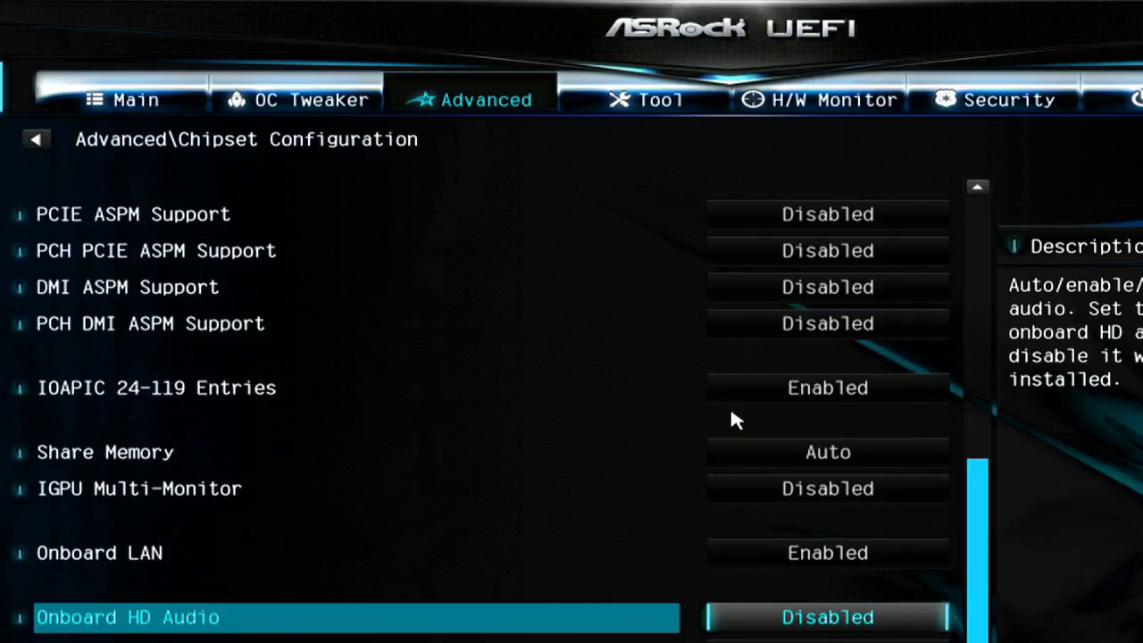
key("Escape")
Step: Check the Storage Configuration for the SATA controller settings and the status of the SATA ports
key("Down")
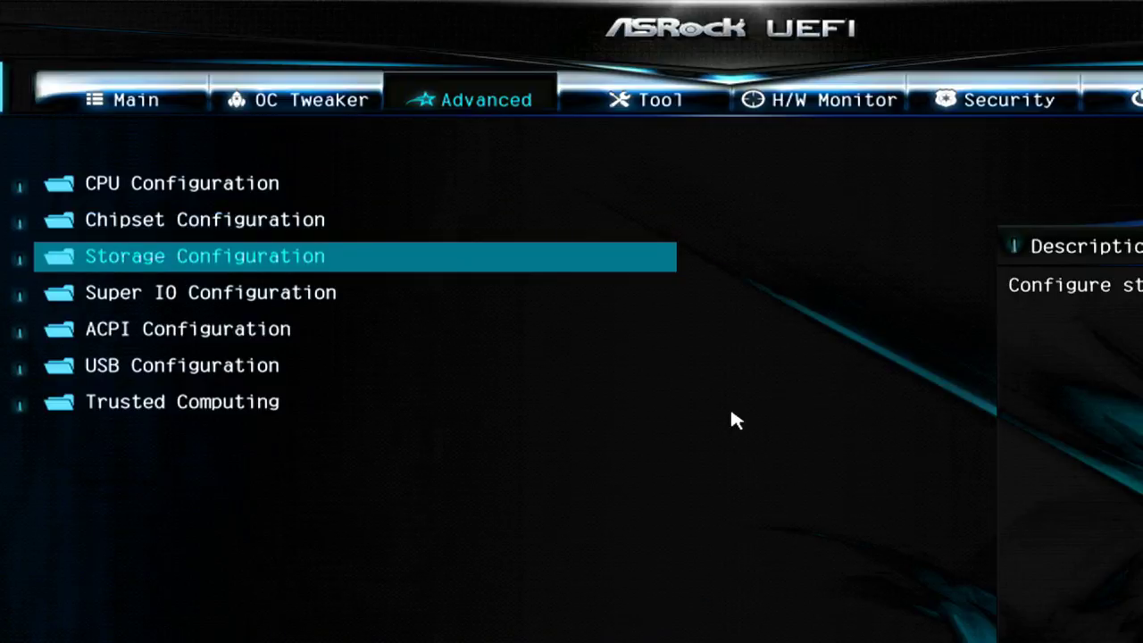
key("Return")
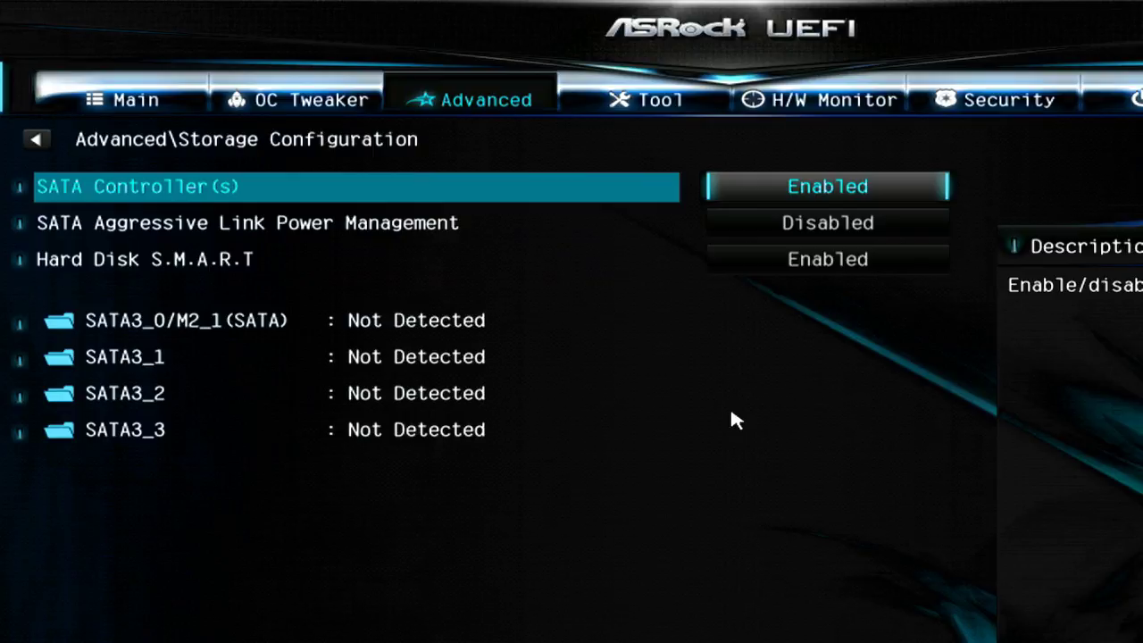
key("Escape")
Step: Set the Serial Port to Disabled in the Super IO Configuration
key("Down")
key("Return")
key("Down")
key("Up")
key("Return")
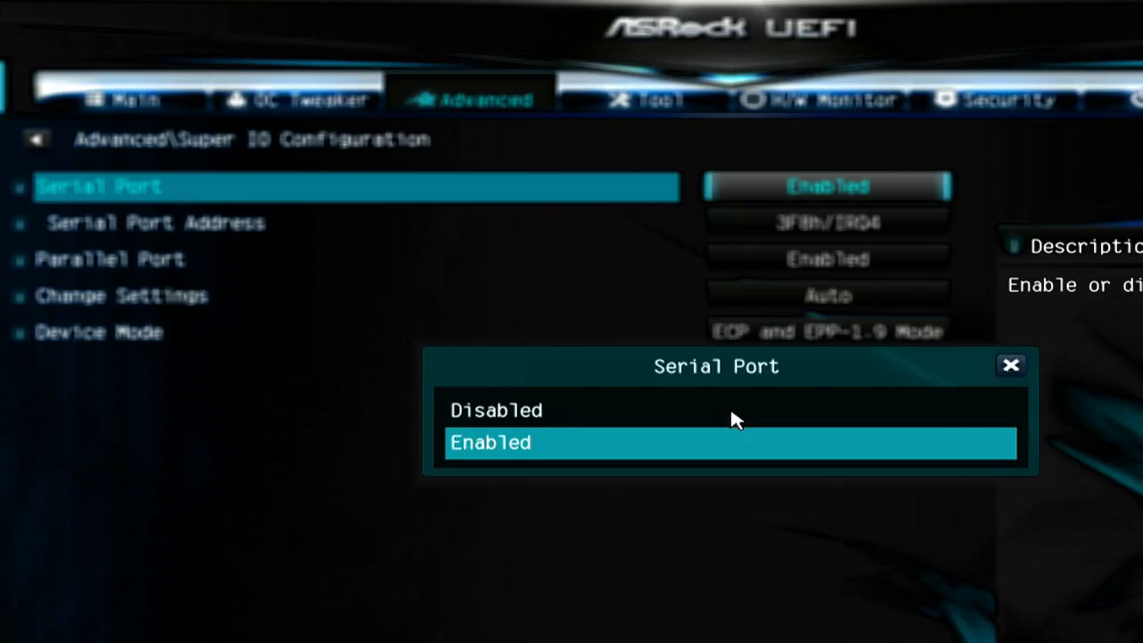
key("Up")
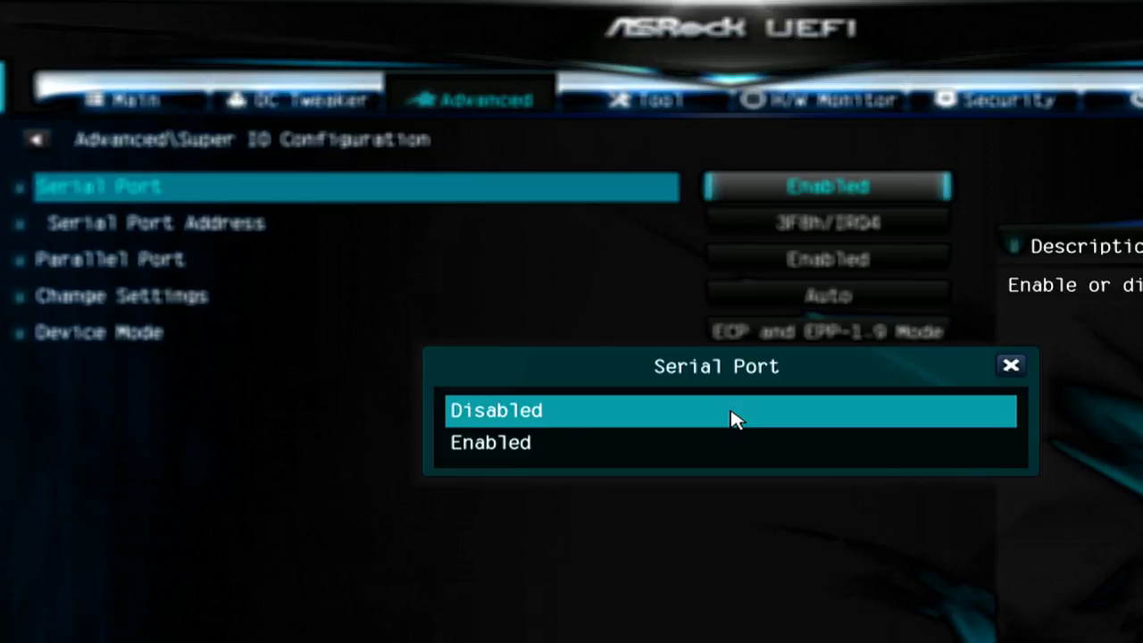
key("Return")
Step: Set the Parallel Port to Disabled and leave the Super IO Configuration
key("Down")
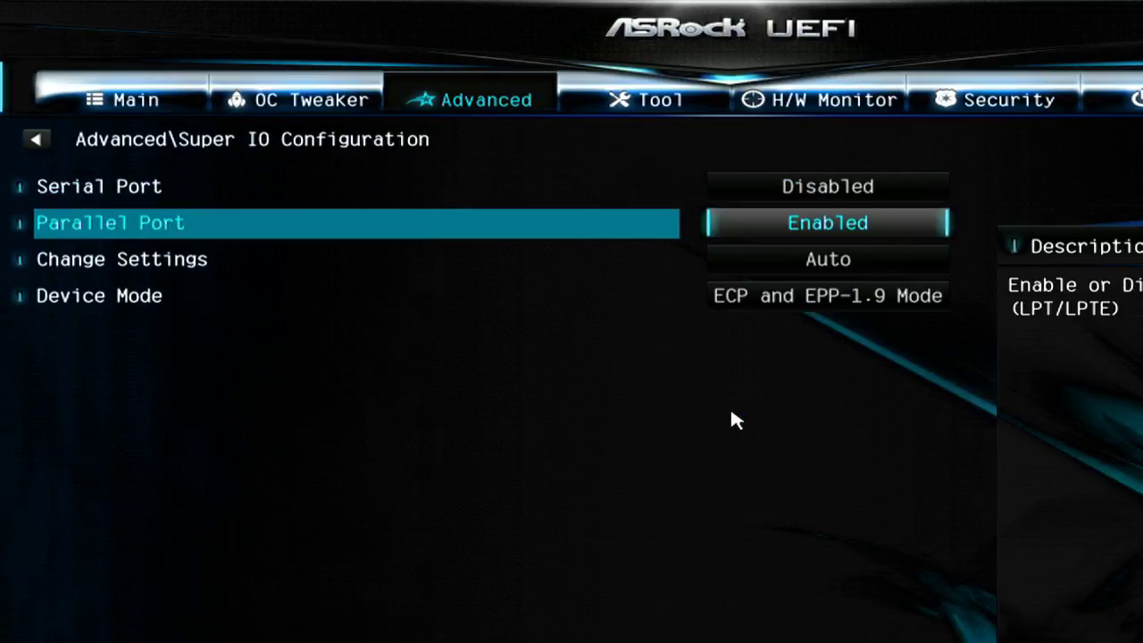
key("Return")
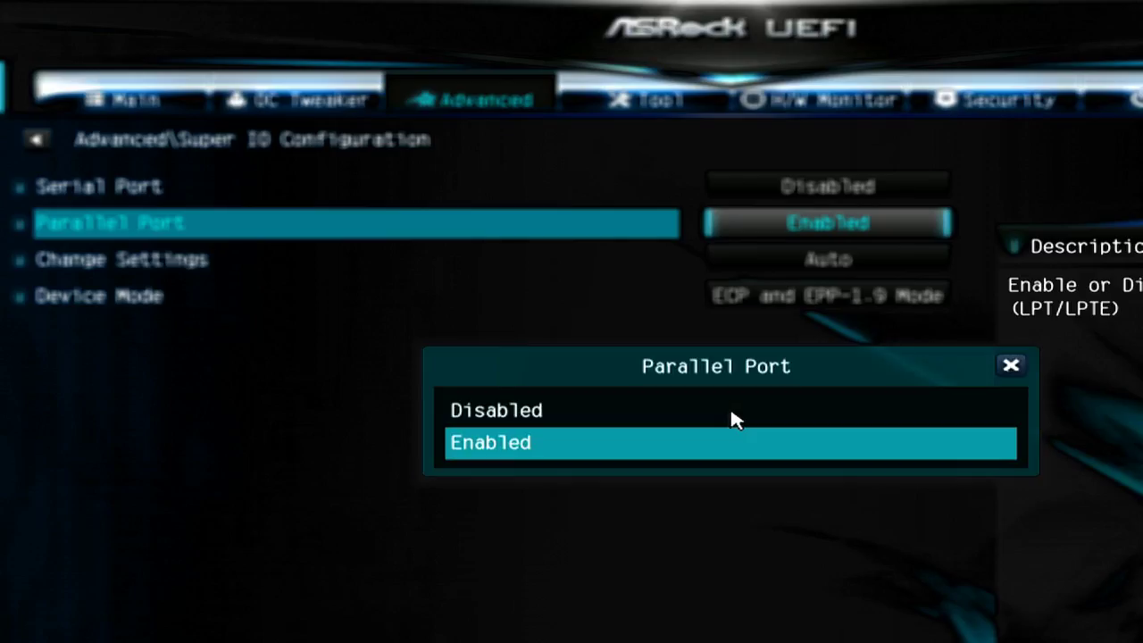
key("Up")
key("Return")
key("Escape")
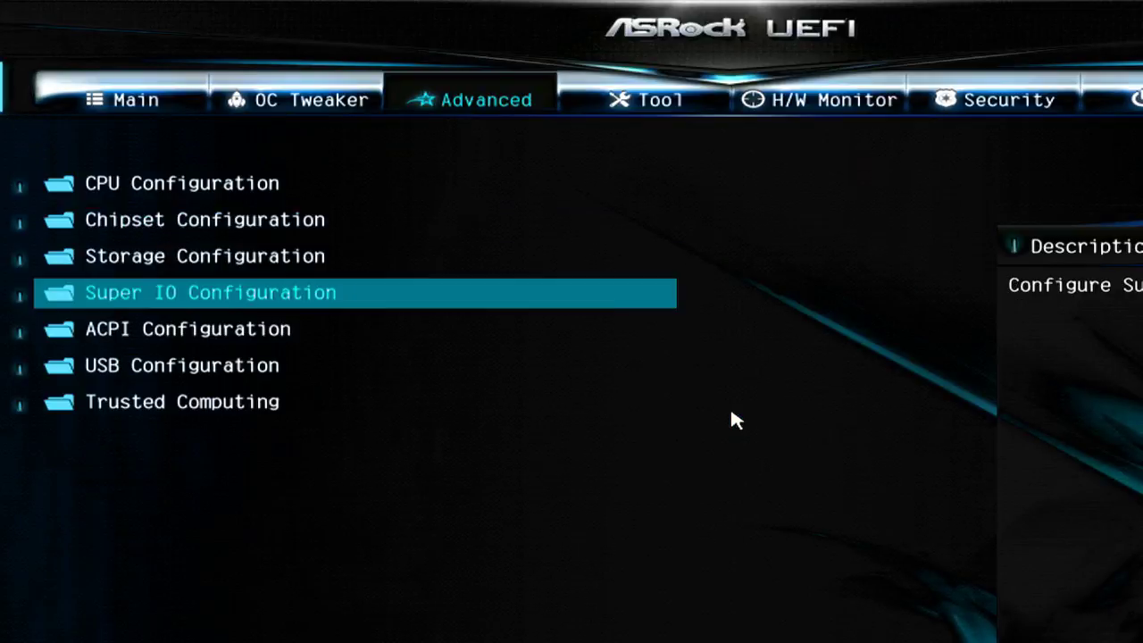
Step: Review the ACPI Configuration settings, from Suspend to RAM through the device power-on options to USB Mouse Power On
key("Down")
key("Return")
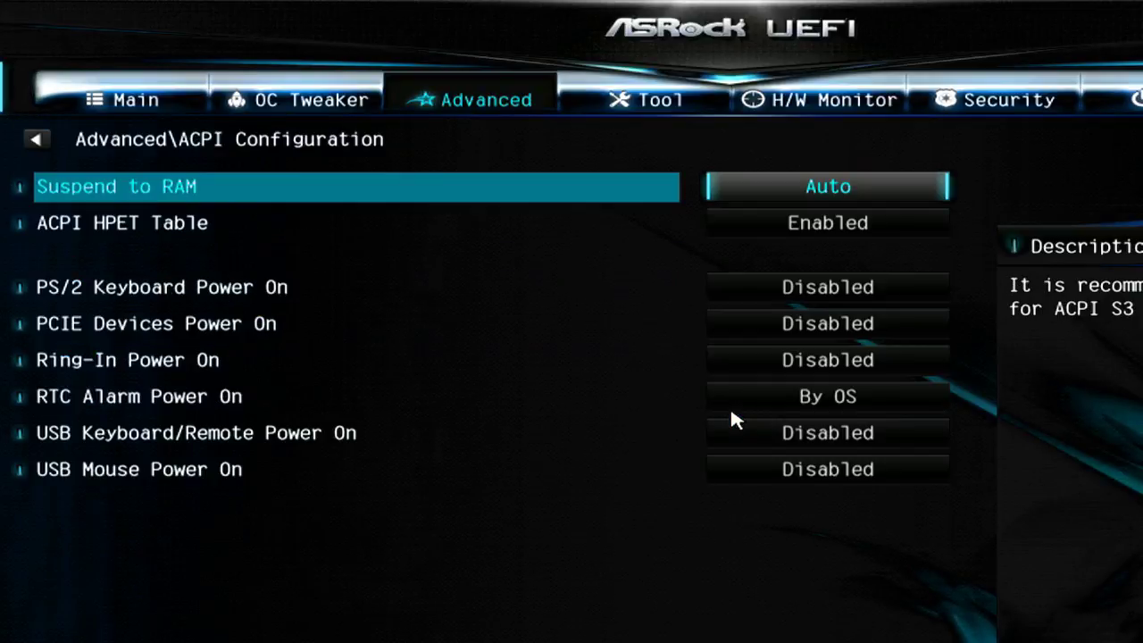
key("Down")
key("Down")
key("Down")
key("Down")
key("Down")
key("Down")
key("Down")
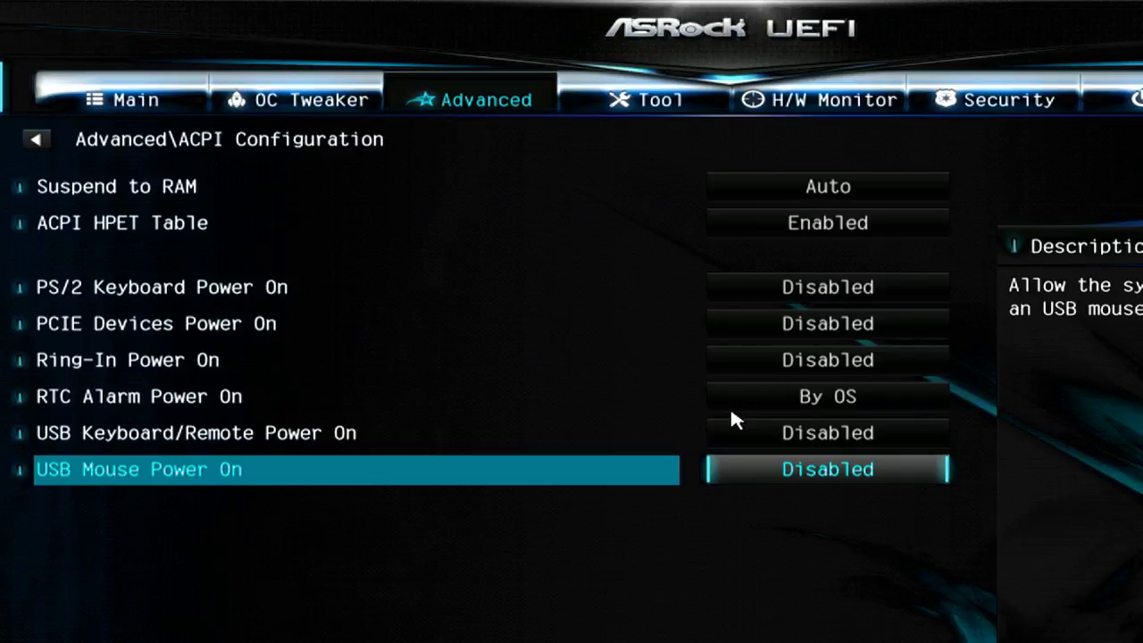
key("Escape")
Step: Look over the USB Configuration and Trusted Computing settings
key("Down")
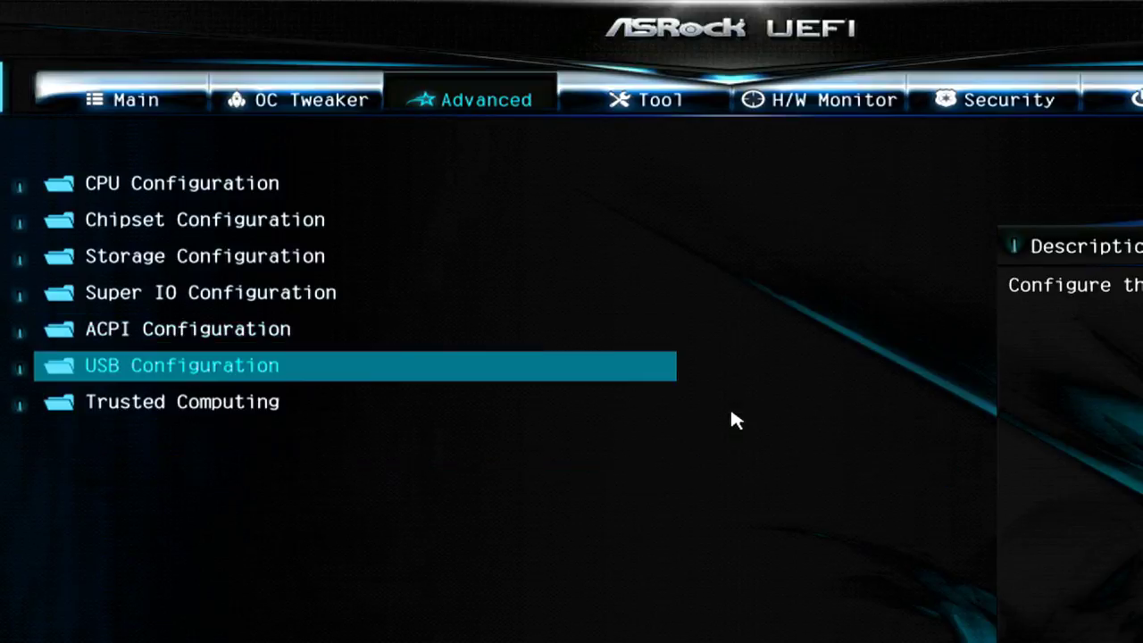
key("Return")
key("Escape")
key("Down")
key("Return")
key("Escape")
Step: Look at the UEFI update utility, and examine the hardware monitor's temperatures, voltages and fan settings
key("Right")
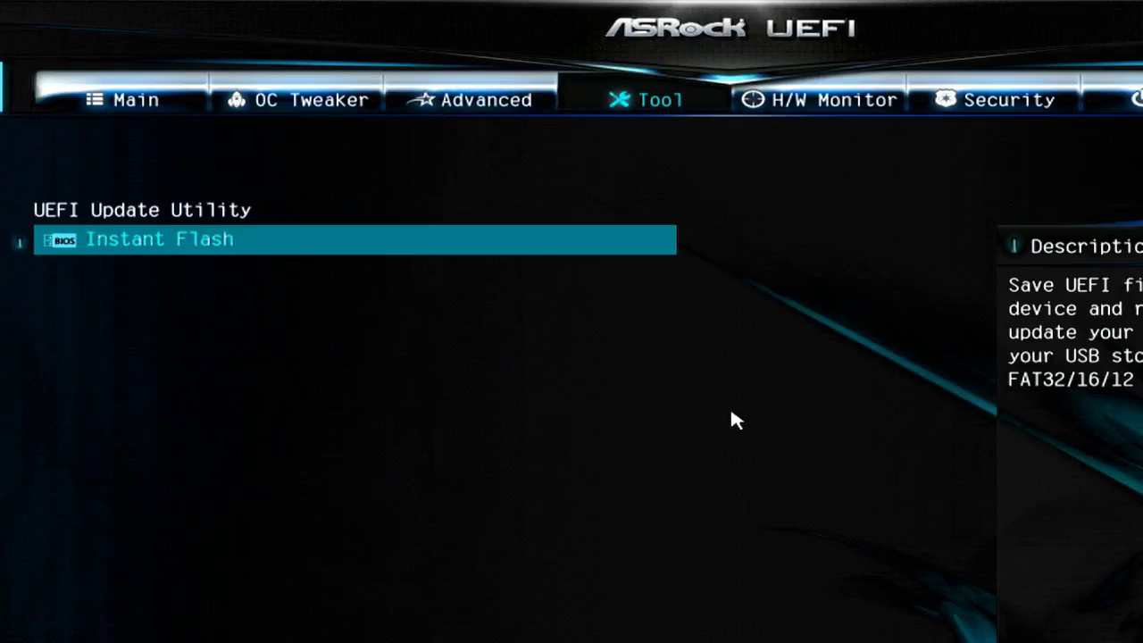
key("Right")
key("Left")
key("Right")
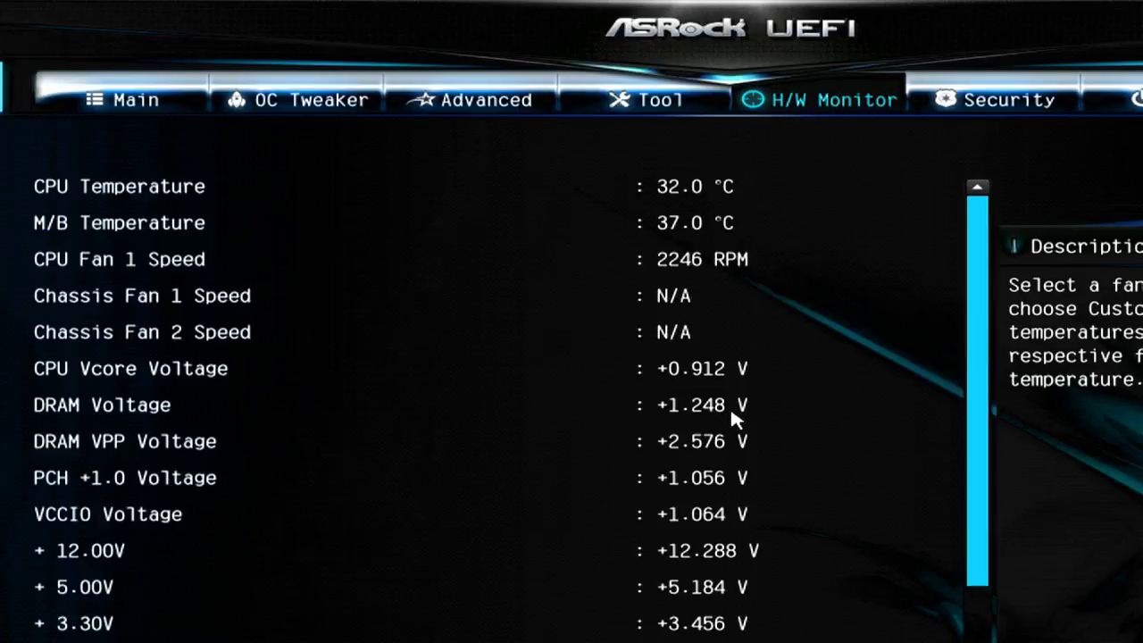
key("Down")
key("Down")
key("Down")
key("Down")
key("Down")
key("Down")
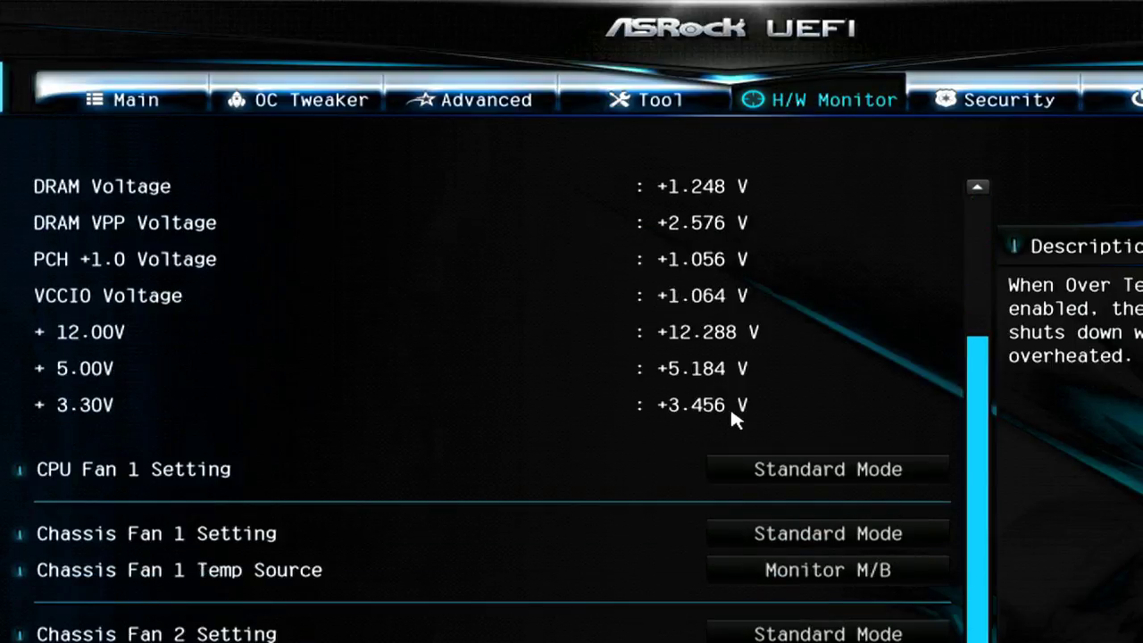
key("Escape")
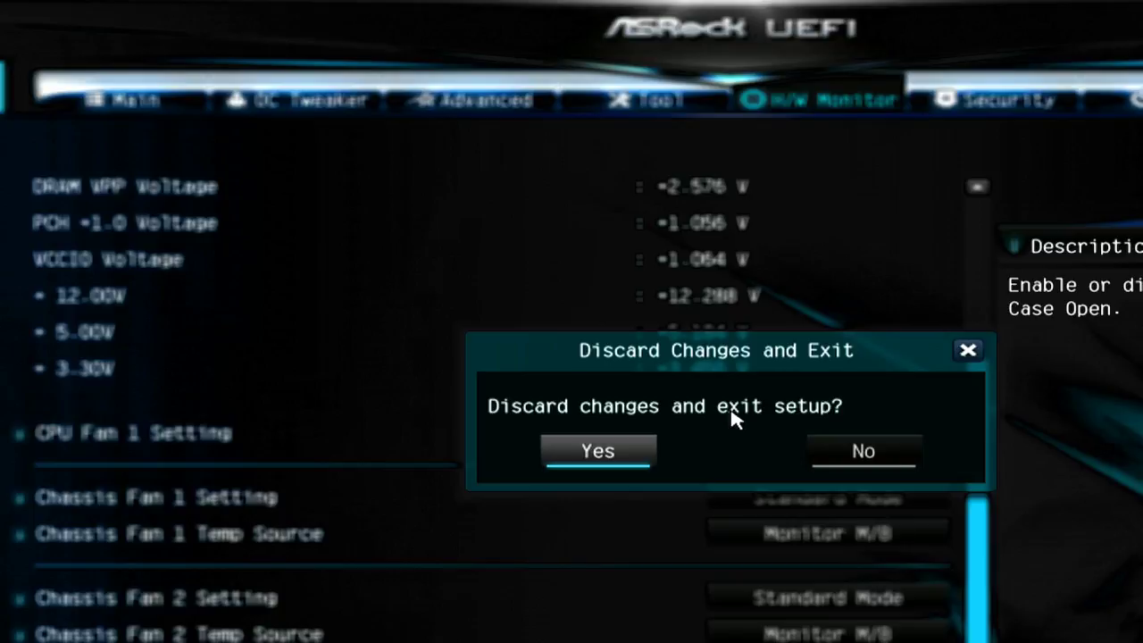
key("Right")
key("Return")
Step: Review the security settings, including the password options, Secure Boot and Intel Platform Trust Technology
key("Right")
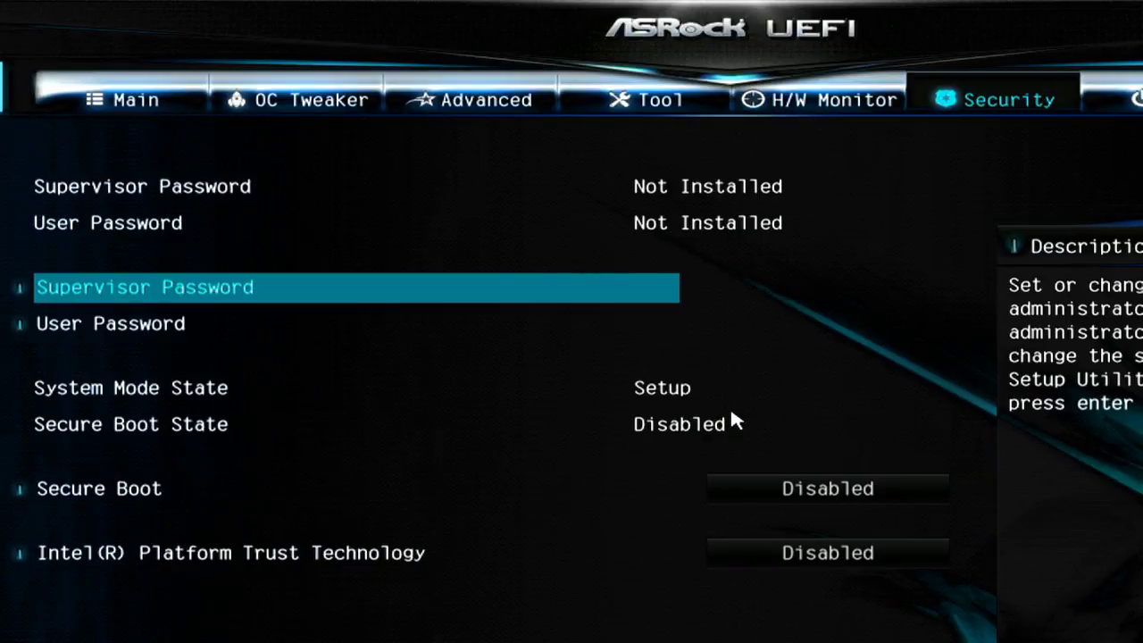
key("Down")
key("Down")
key("Down")
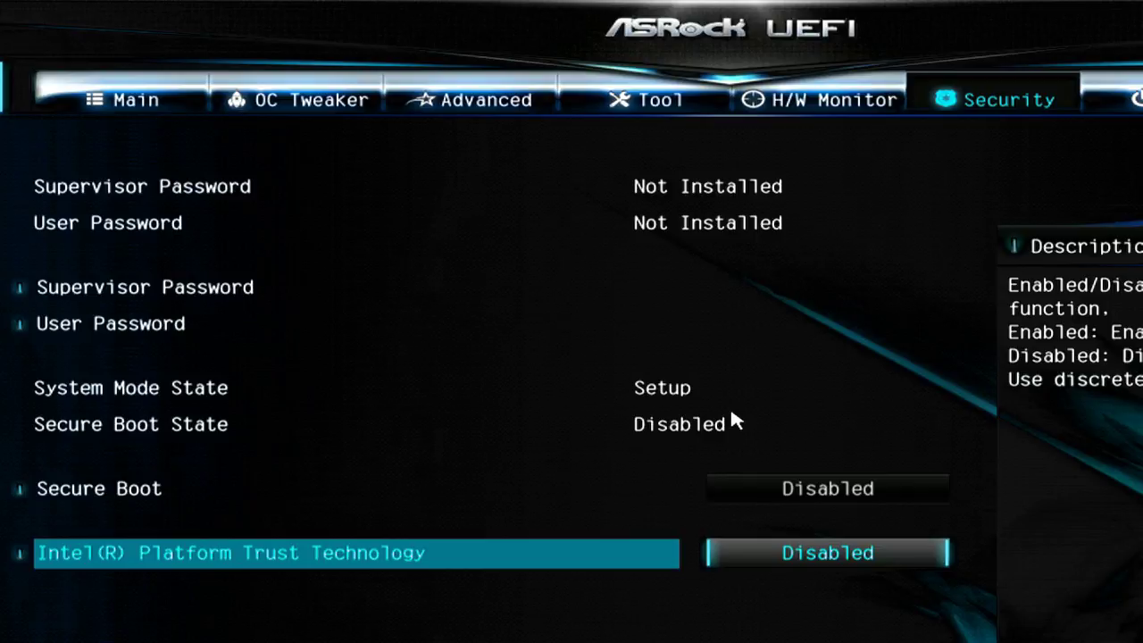
Step: Recheck the security settings, from the Supervisor Password and User Password entries to Secure Boot
key("Up")
key("Up")
key("Up")
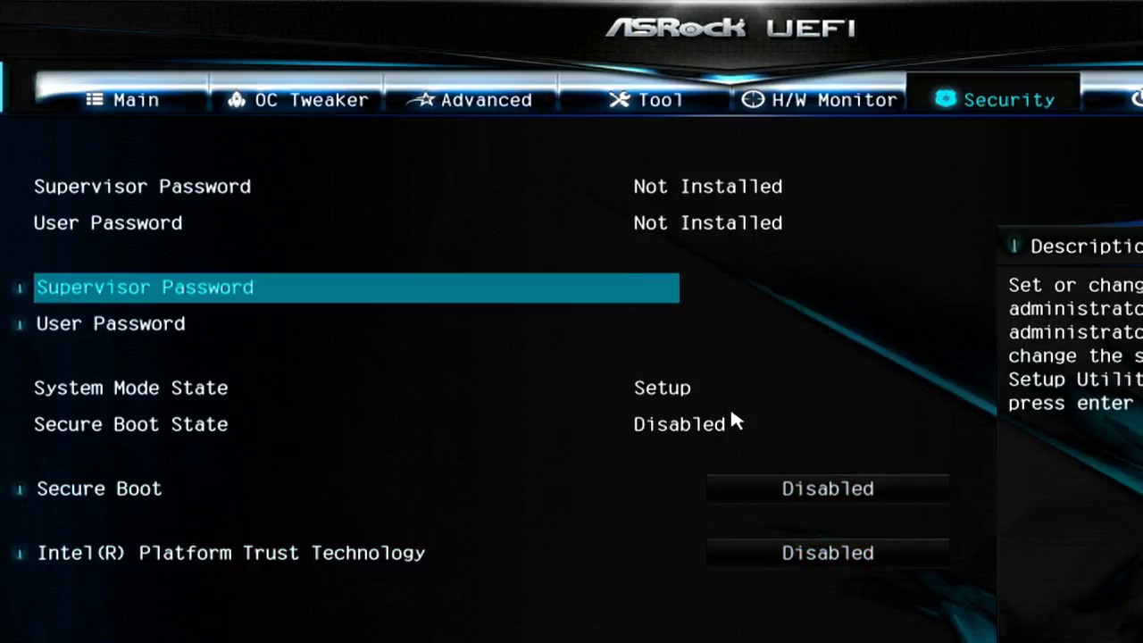
key("Down")
key("Down")
key("Down")
key("Up")
key("Up")
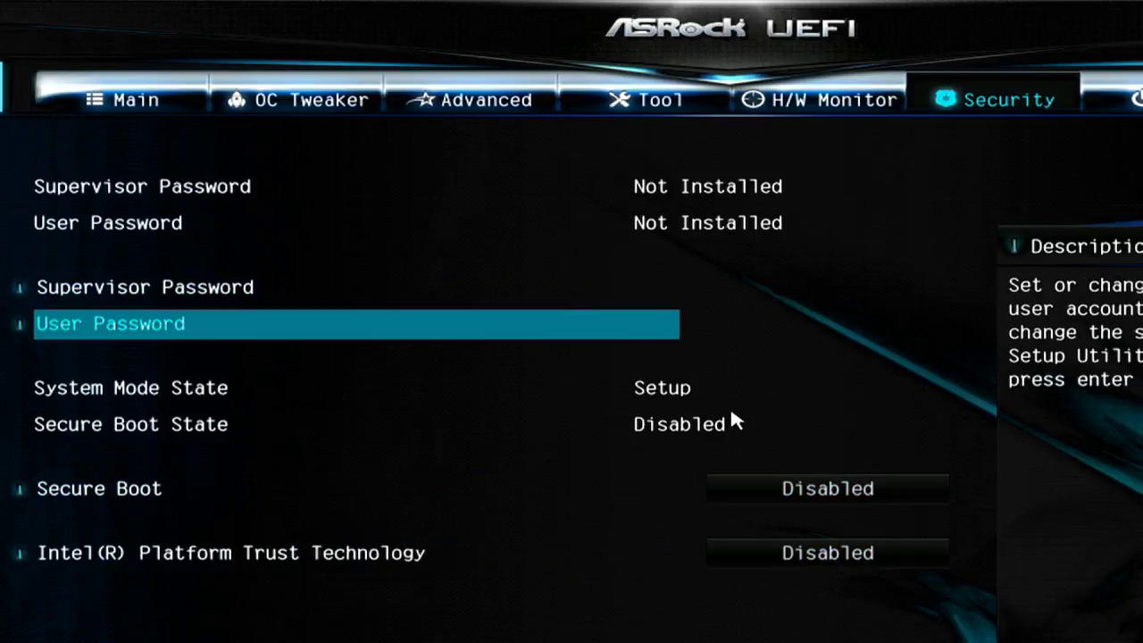
Step: Set Fast Boot to Fast in the boot settings
key("Right")
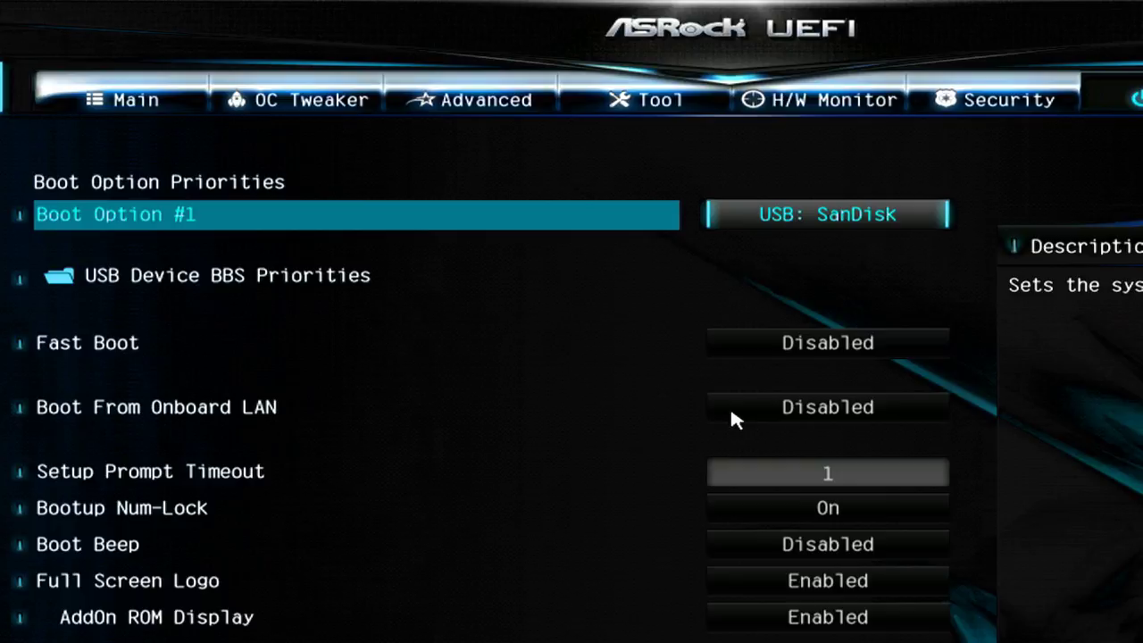
key("Down")
key("Down")
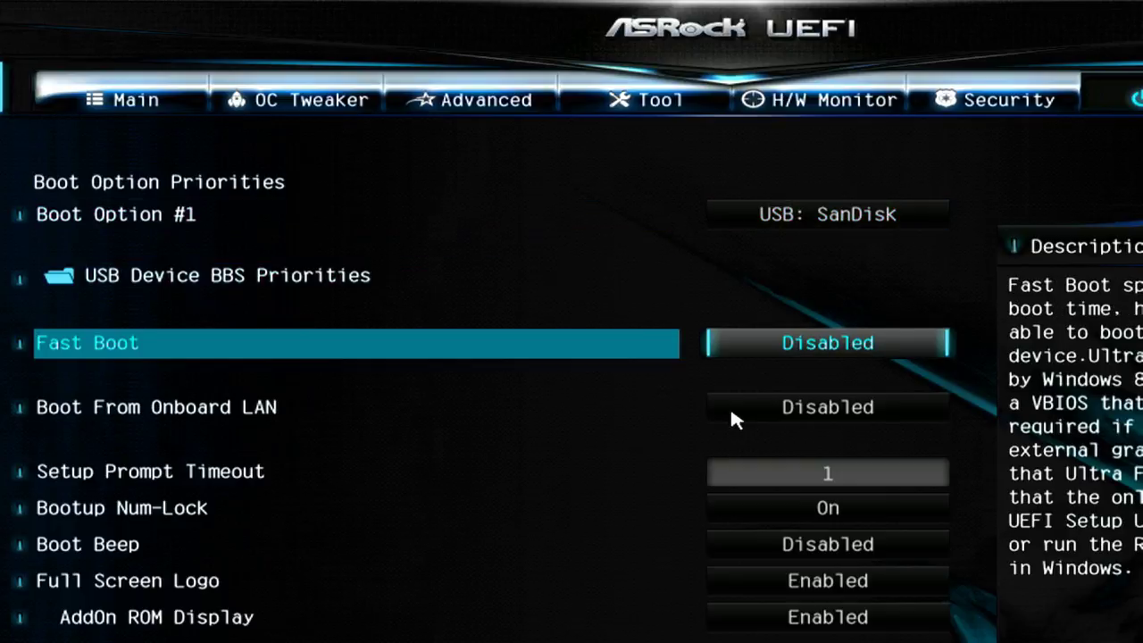
key("Return")
key("Down")
key("Return")
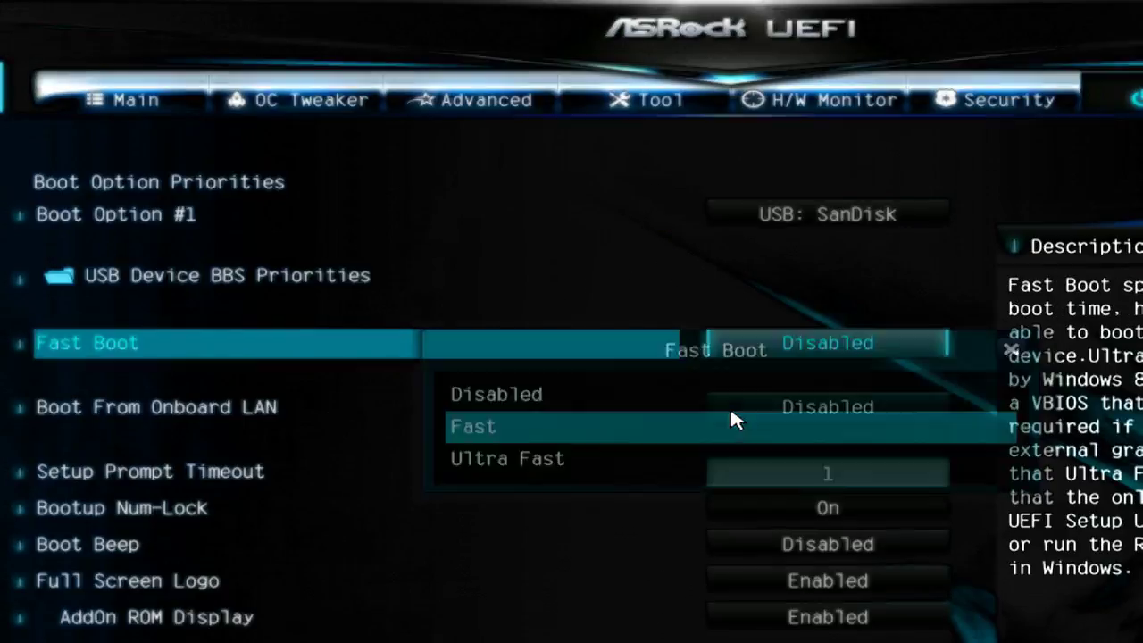
Step: Review the remaining boot options, including Setup Prompt Timeout, Bootup Num-Lock, Boot Beep and Full Screen Logo
key("Down")
key("Down")
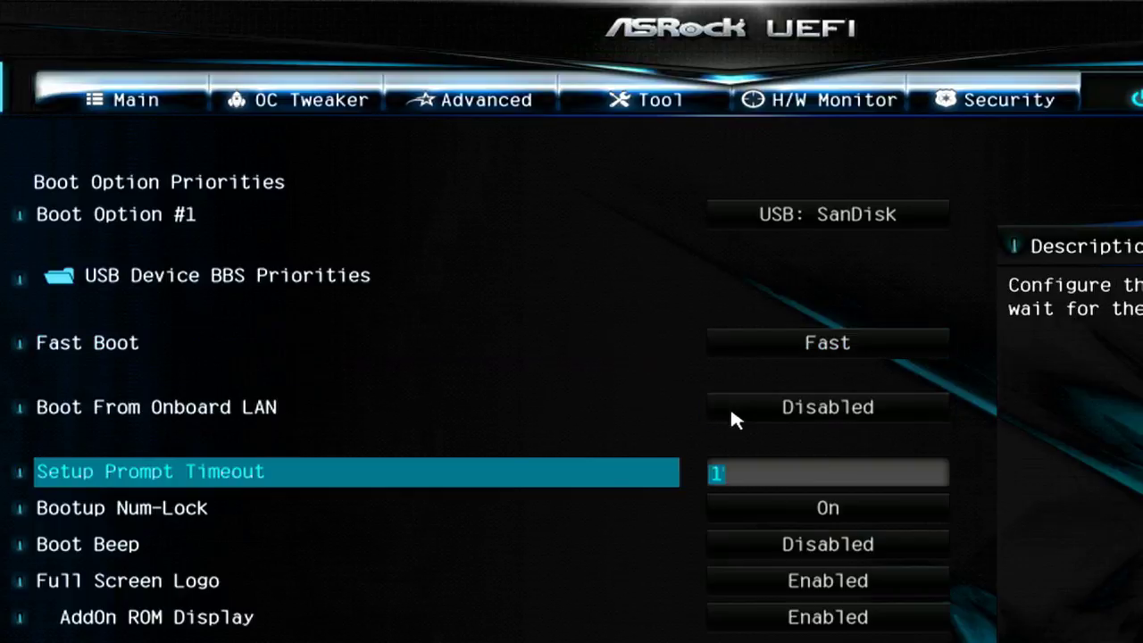
key("Down")
key("Down")
key("Down")
key("Down")
key("Down")
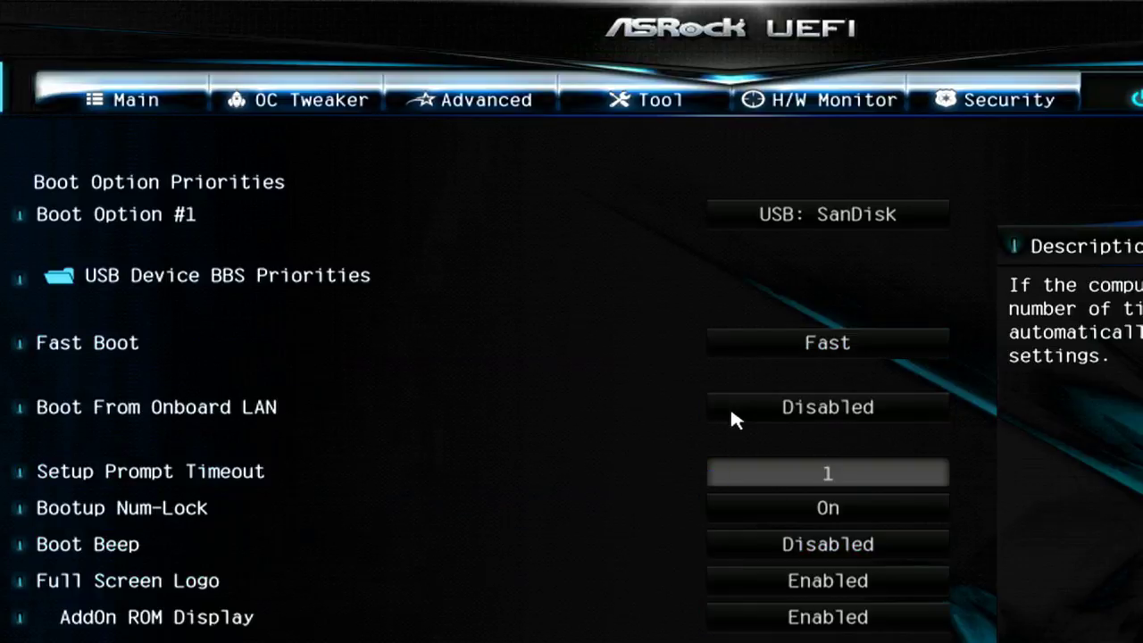
key("Up")
key("Up")
key("Up")
key("Down")
key("Down")
key("Down")
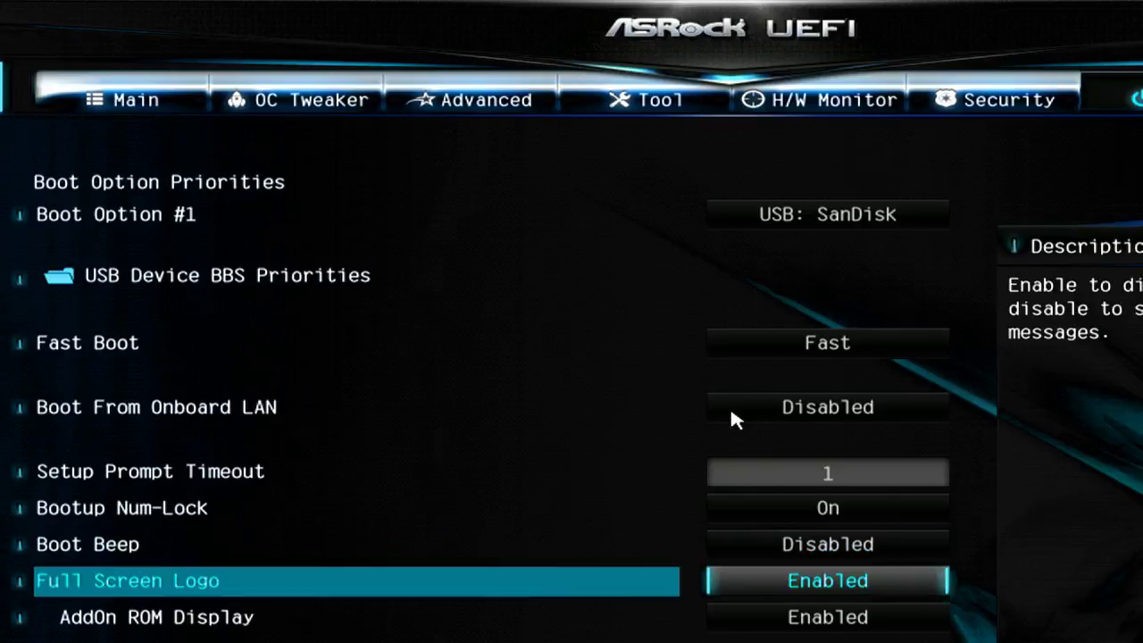
key("Up")
key("Up")
key("Up")
key("Up")
key("Up")
key("Up")
key("Up")
key("Up")
key("Up")
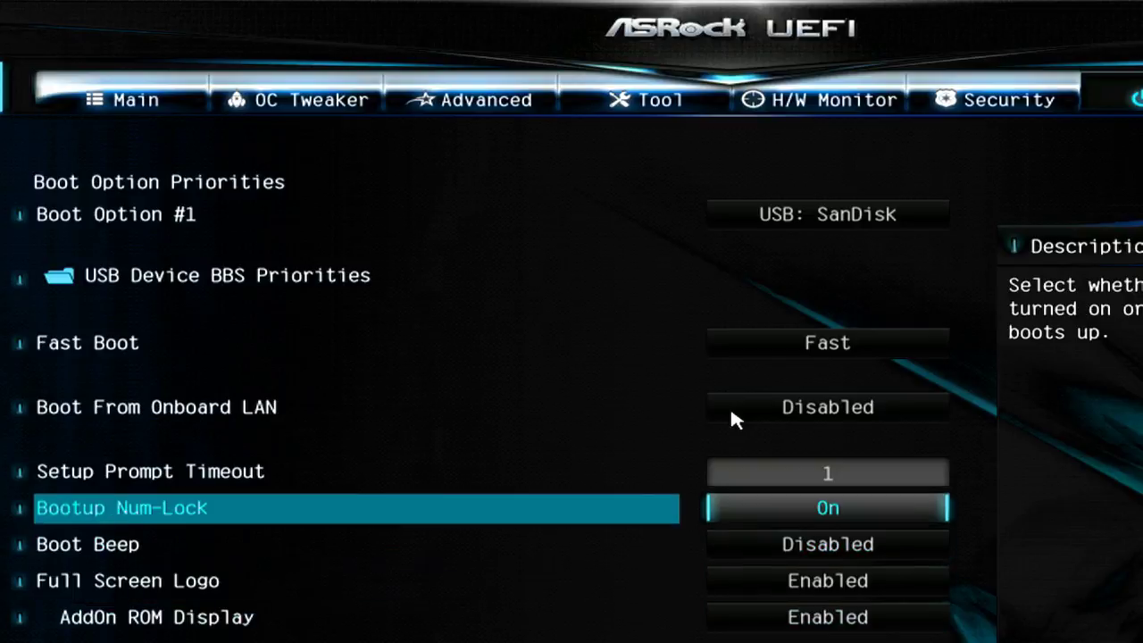
Step: Look over the exit options for saving changes, discarding changes and loading the UEFI defaults
key("Left")
key("Left")
key("Left")
key("Left")
key("Left")
key("Left")
key("Left")
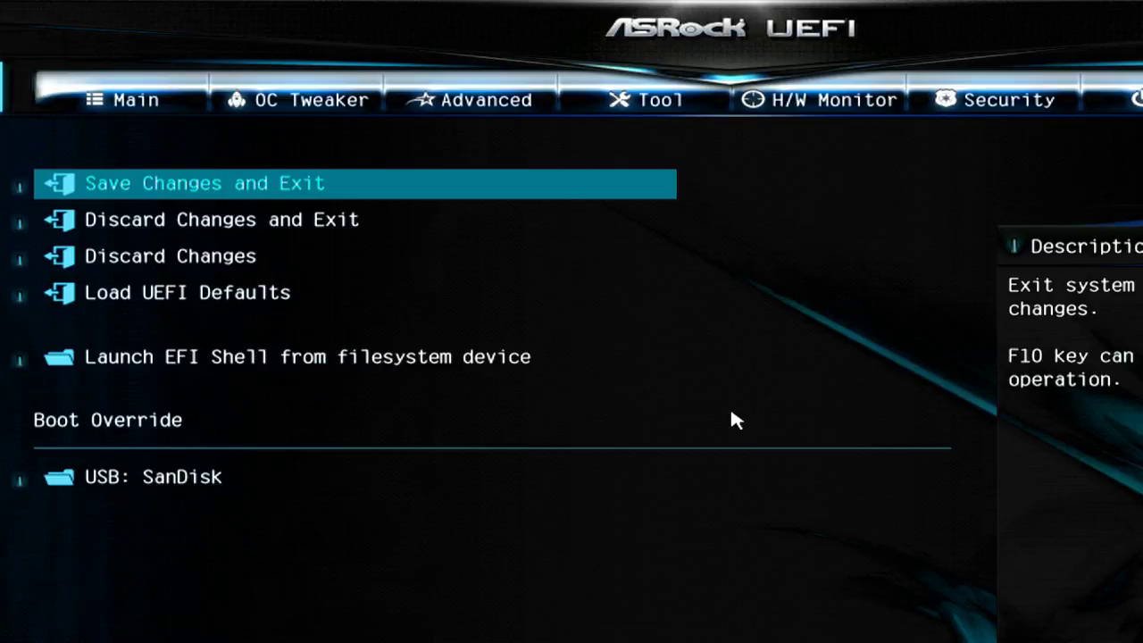
key("Down")
key("Down")
key("Down")
key("Up")
key("Up")
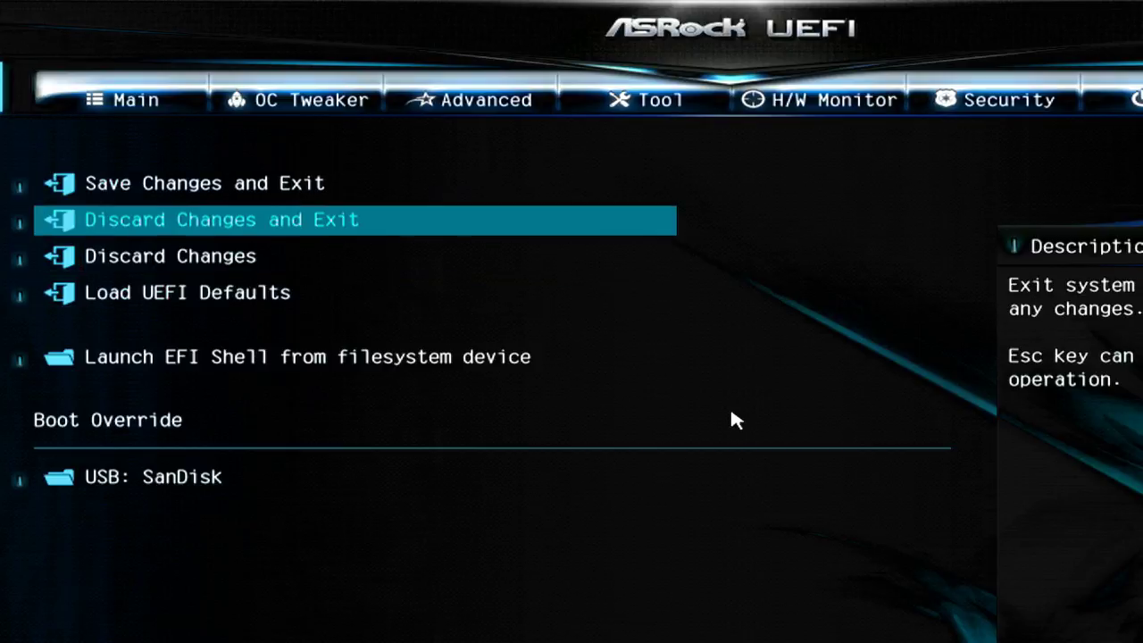
key("Up")
key("Return")
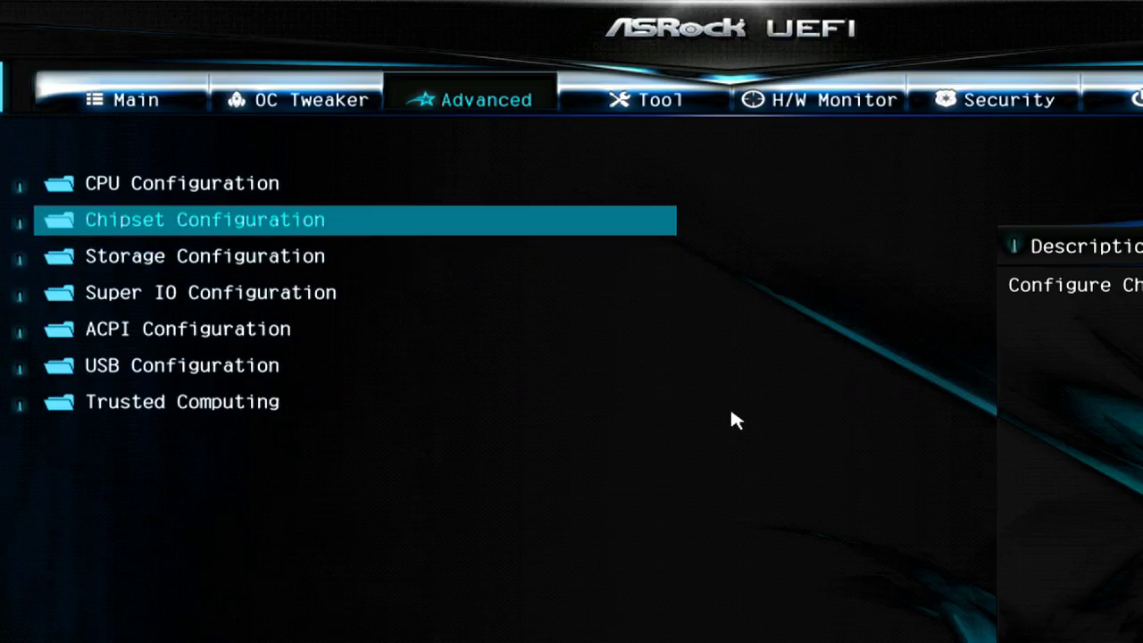
Step: Check the available SATA Controller(s) choices in the Storage Configuration without changing the setting
key("Down")
key("Return")
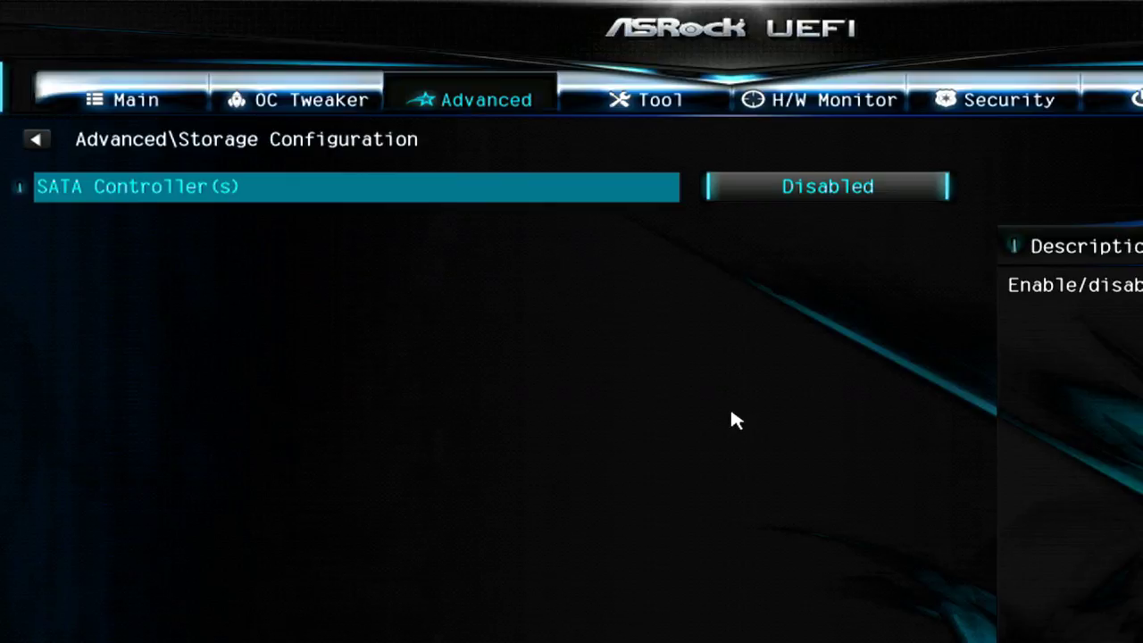
key("Return")
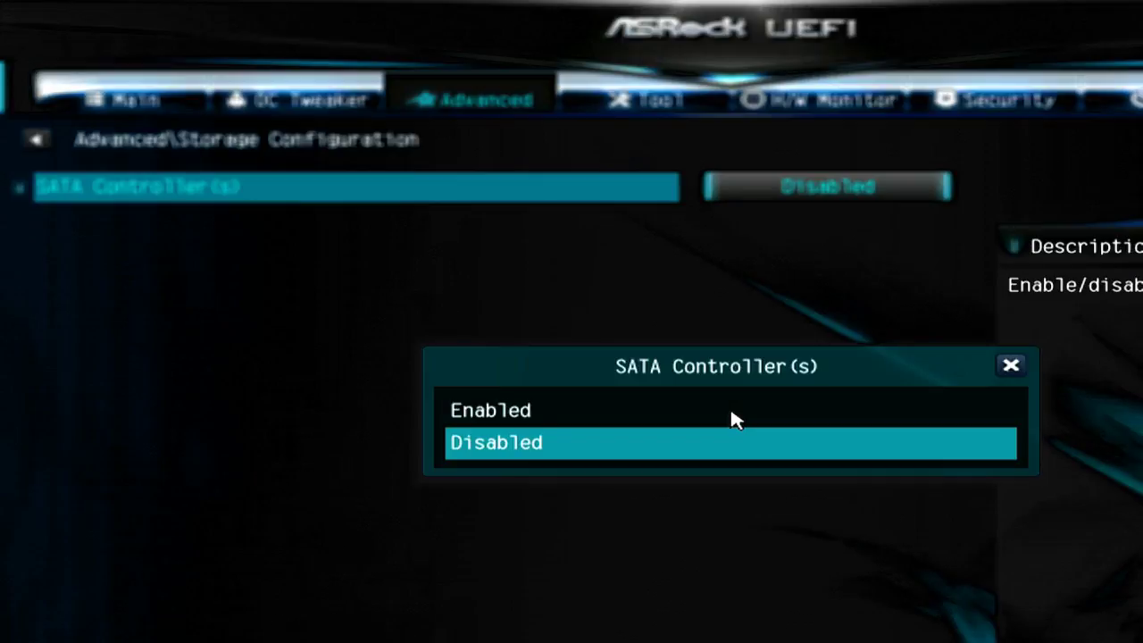
key("Escape")
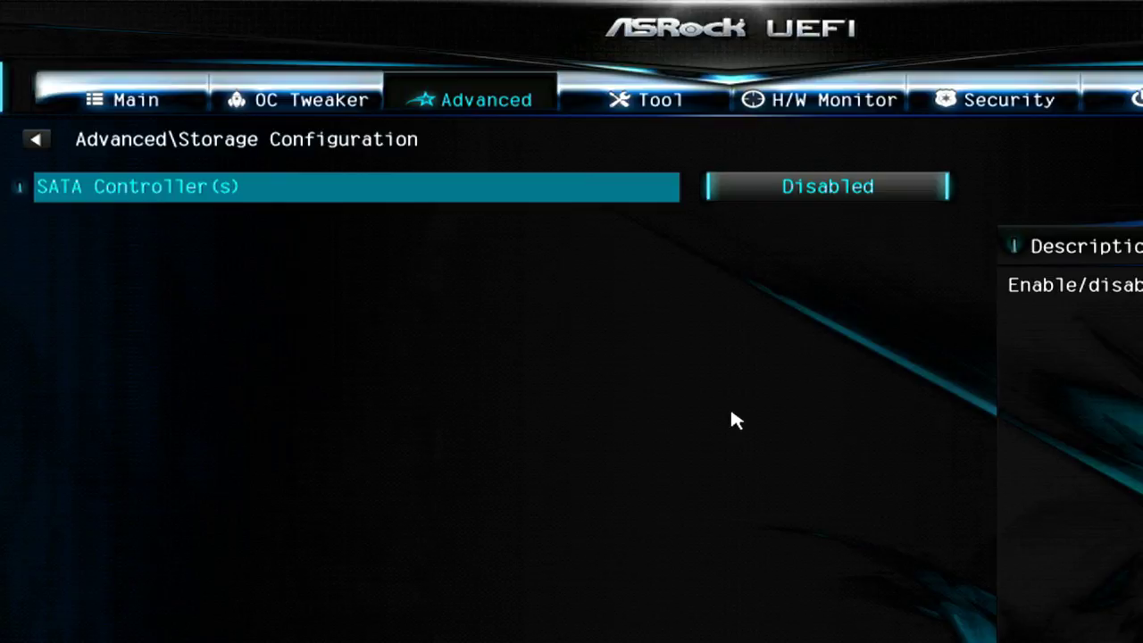
Step: Recheck the boot settings, including the boot priorities, Fast Boot and the options at the end of the list
key("Right")
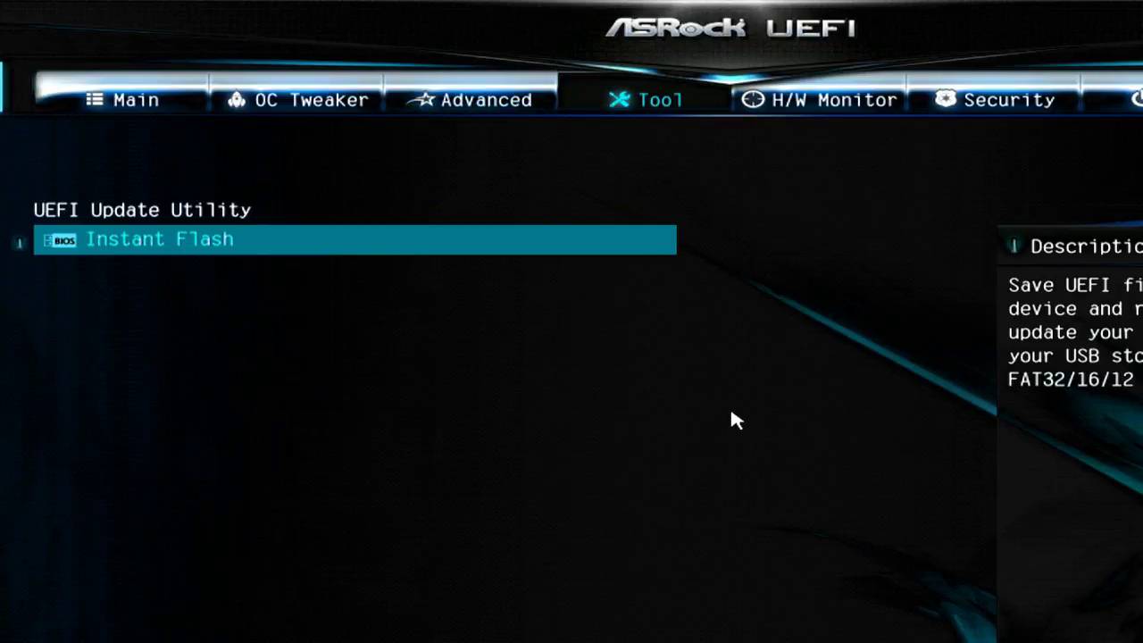
key("Right")
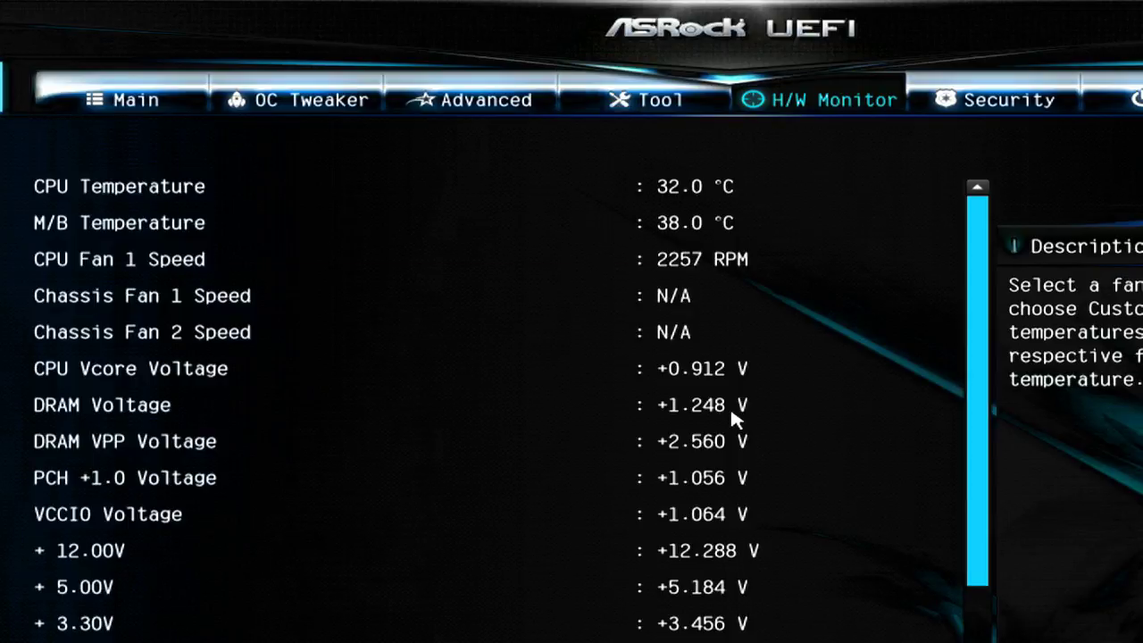
key("Right")
key("Right")
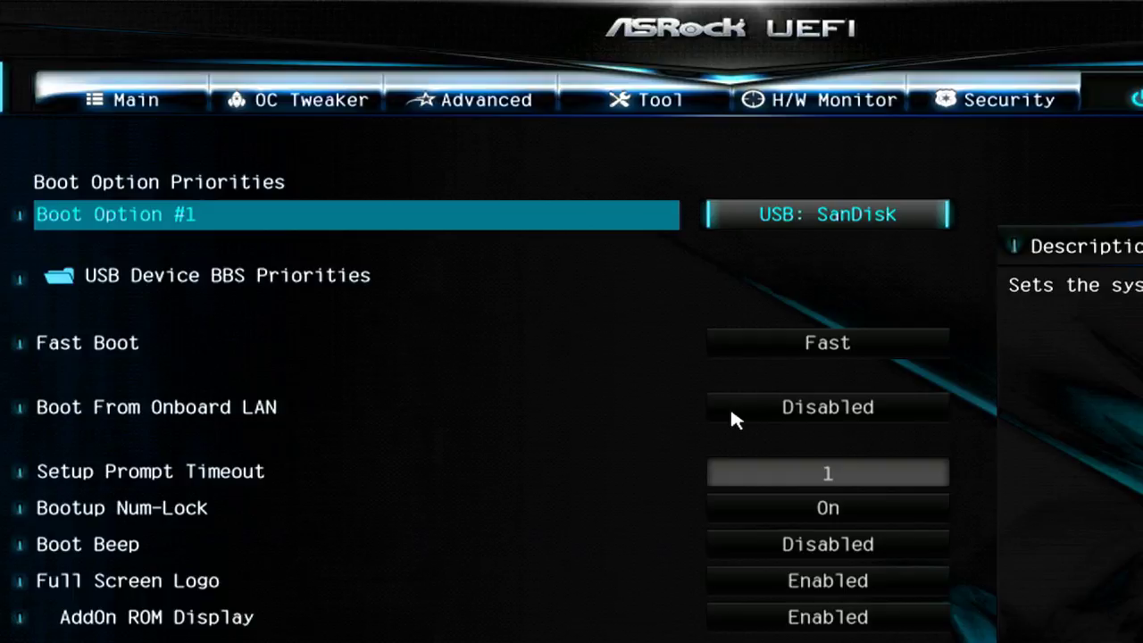
key("Down")
key("Up")
key("Down")
key("Down")
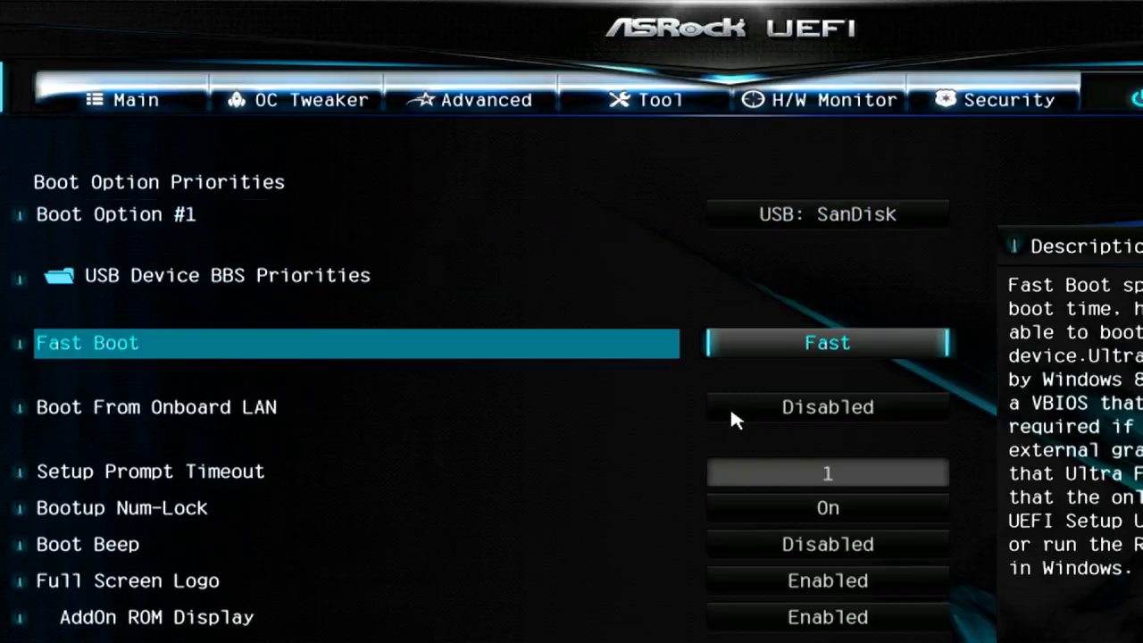
key("End")
key("Page_Up")
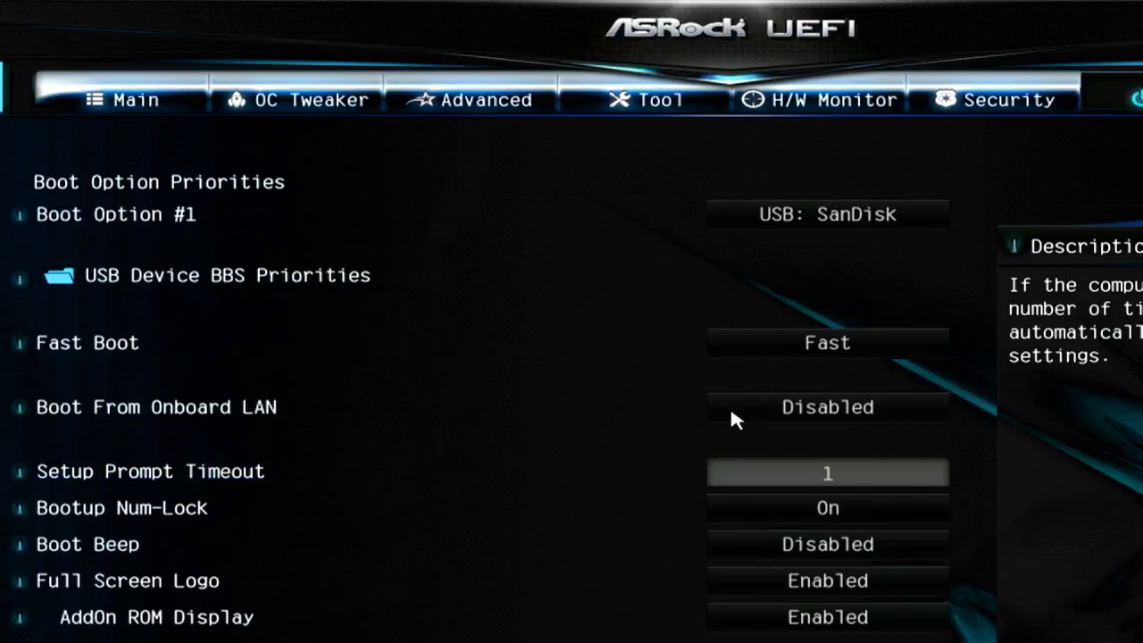
key("Page_Down")
key("Page_Up")
key("Left")
key("Left")
key("Left")
key("Left")
key("Left")
key("Left")
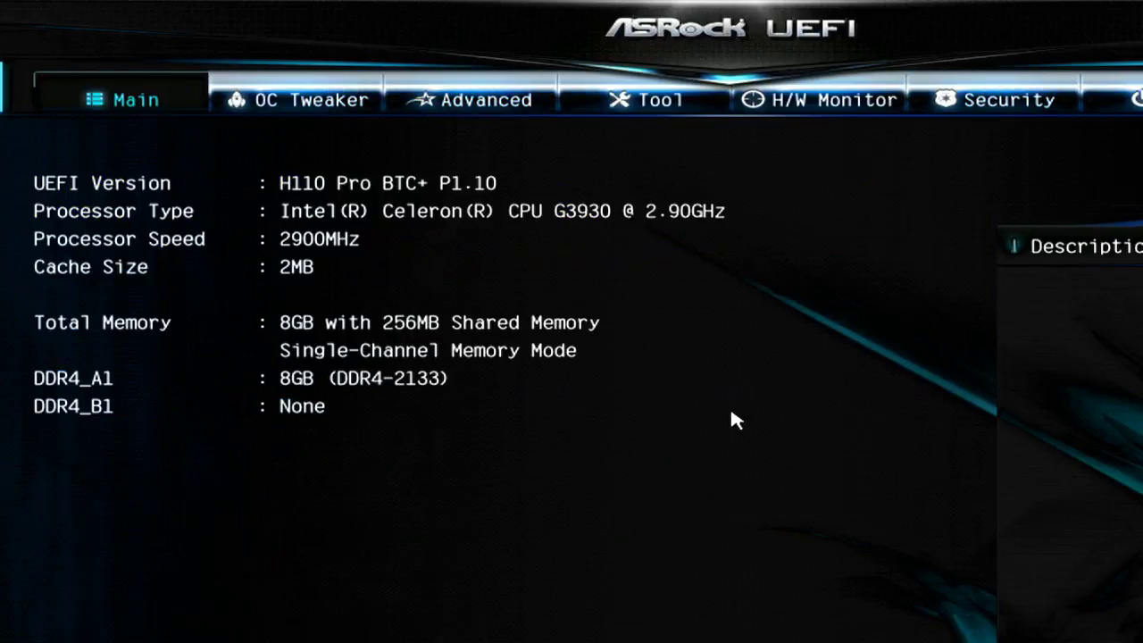
key("Right")
key("Right")
key("Up")
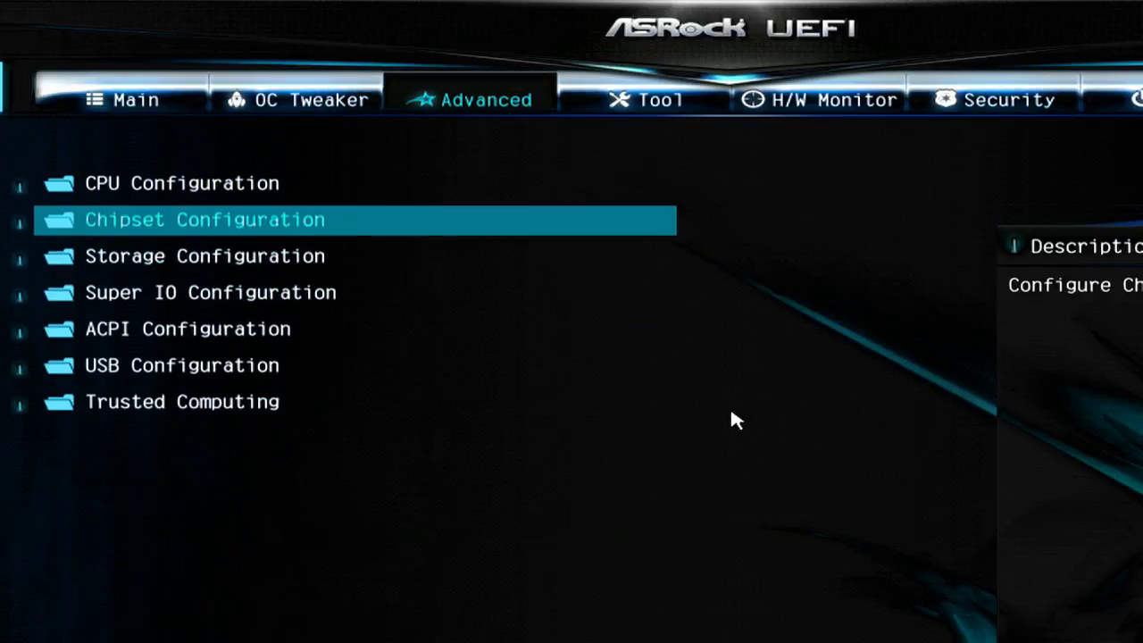
Step: Select Save Changes and Exit among the exit options
key("Left")
key("Left")
key("Left")
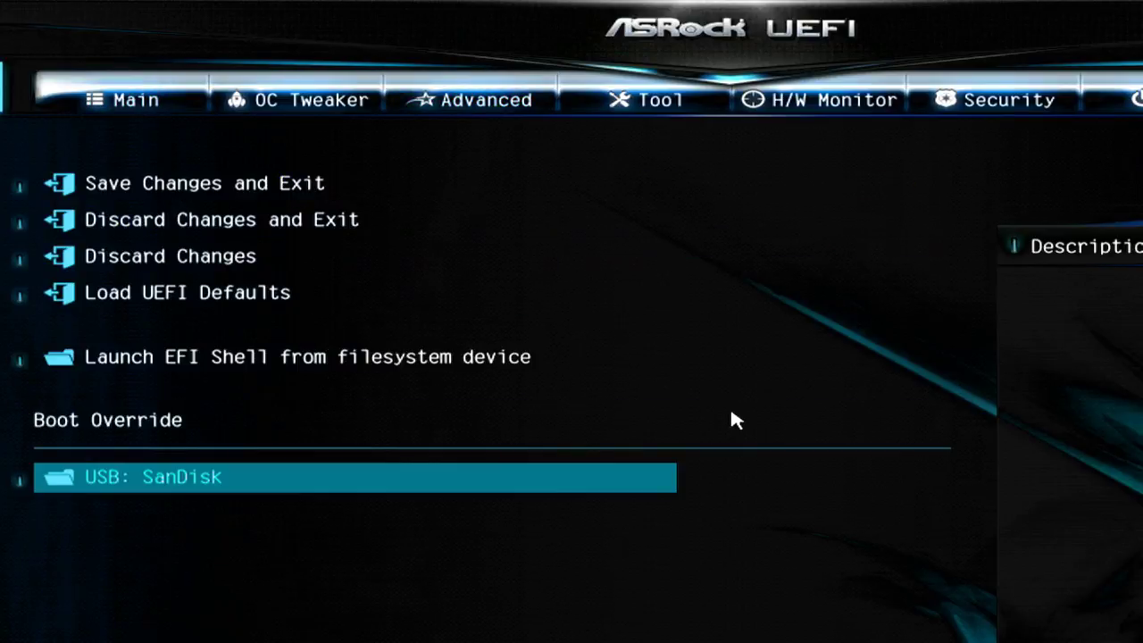
key("Up")
key("Up")
key("Up")
key("Down")
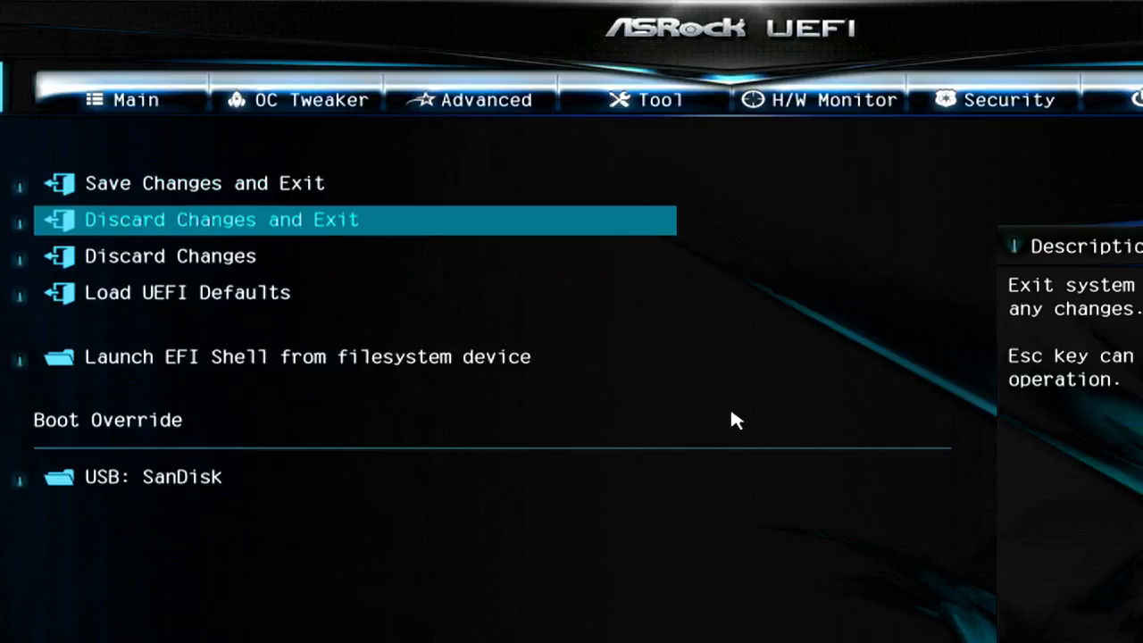
key("Up")
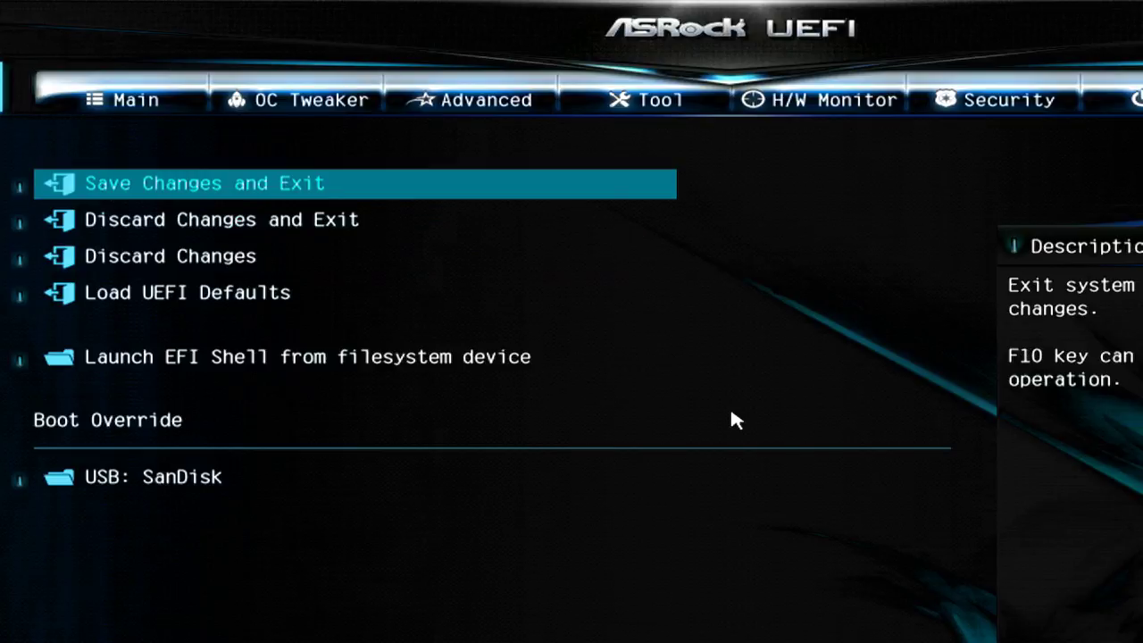